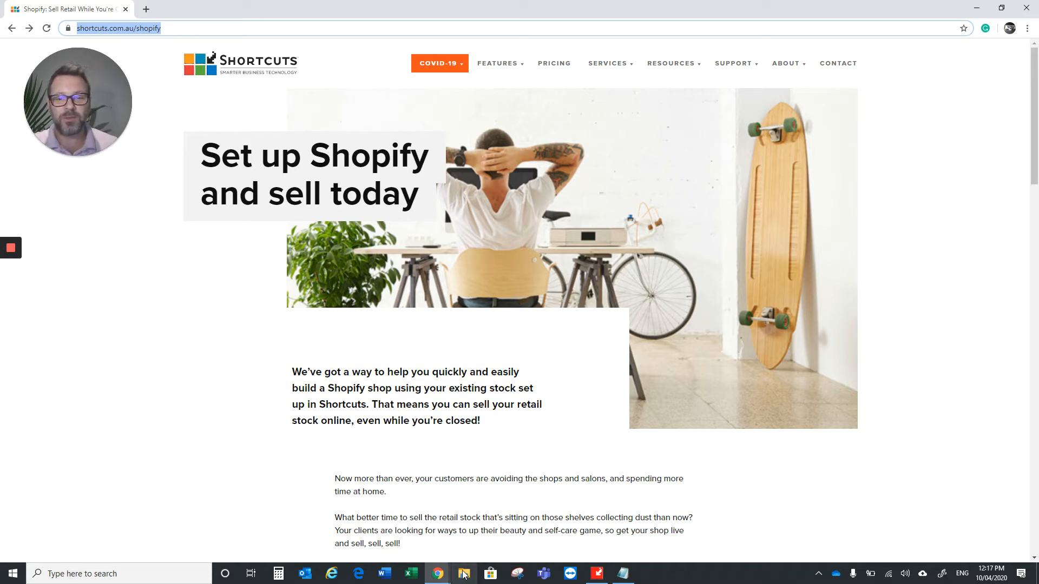
click(463, 575)
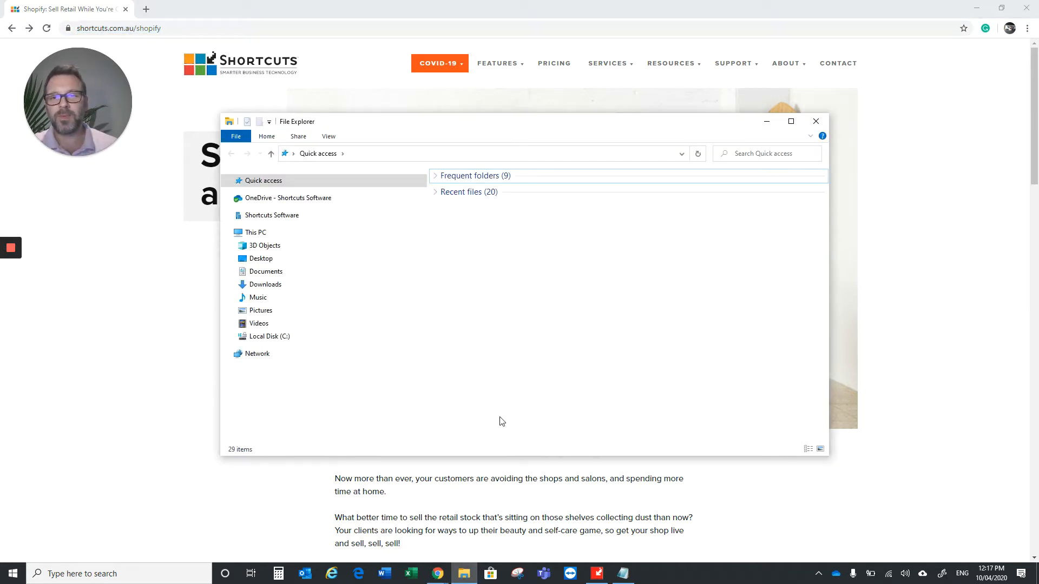
click(227, 232)
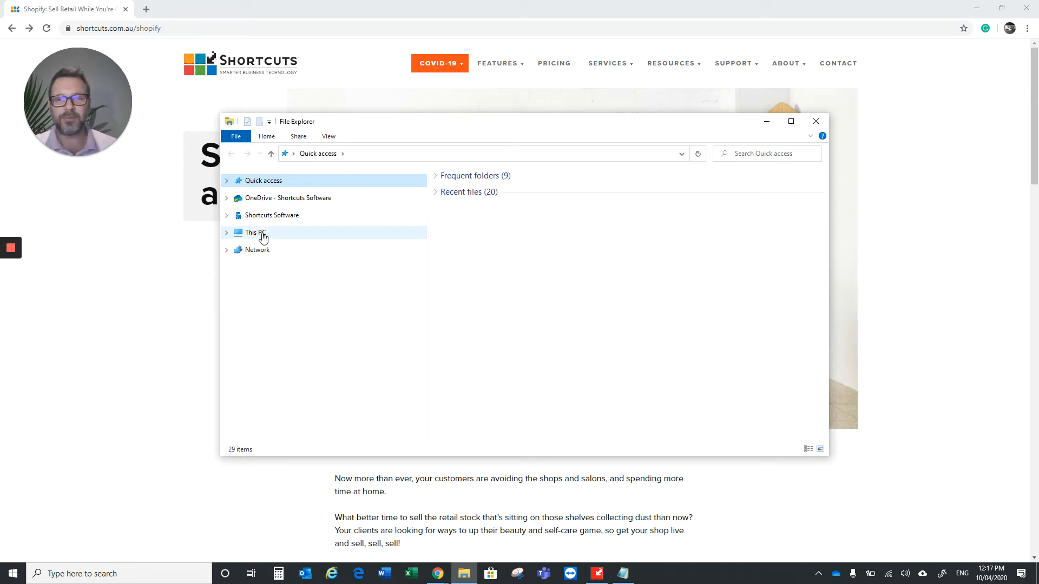
click(814, 124)
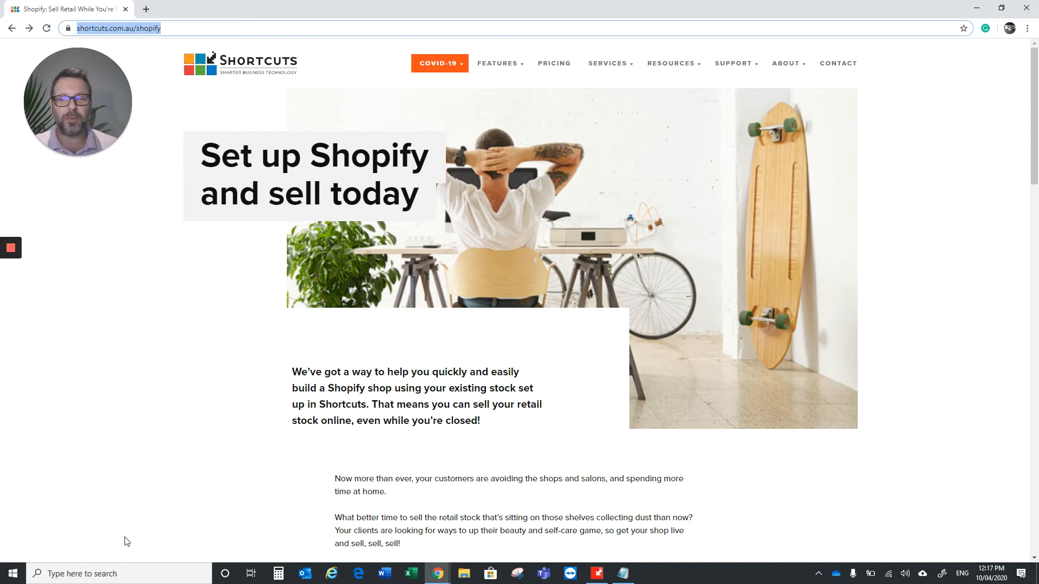
Step: Search Windows for "pc", open This PC, and expand its Local Disk (C:) folder tree
click(99, 573)
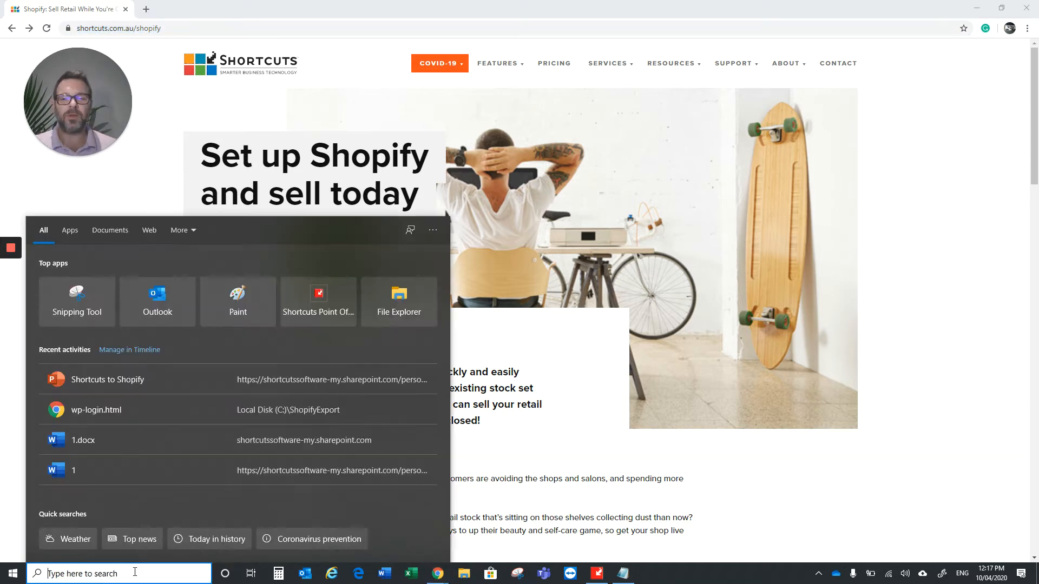
text(pc)
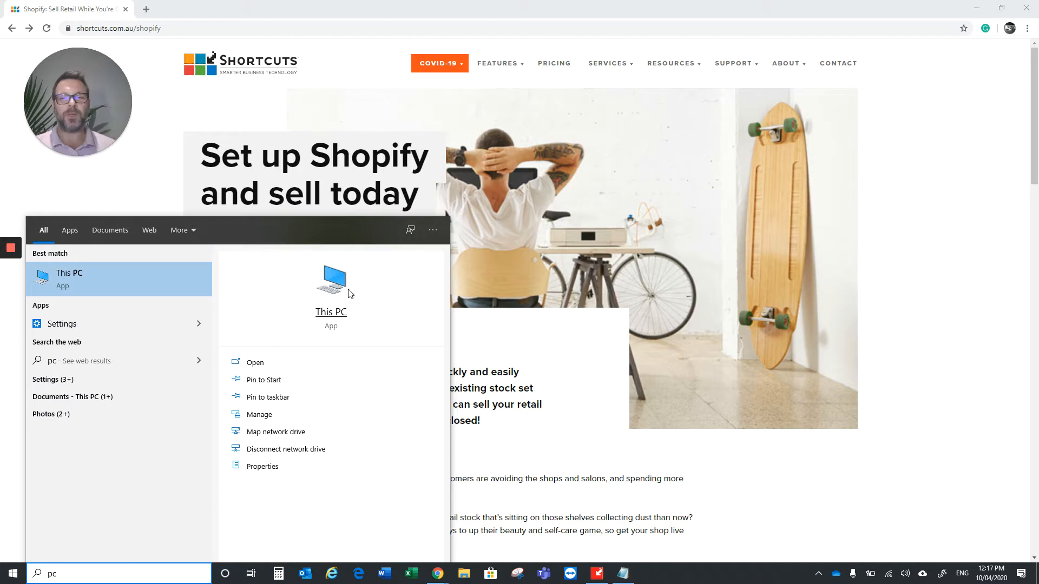
click(341, 322)
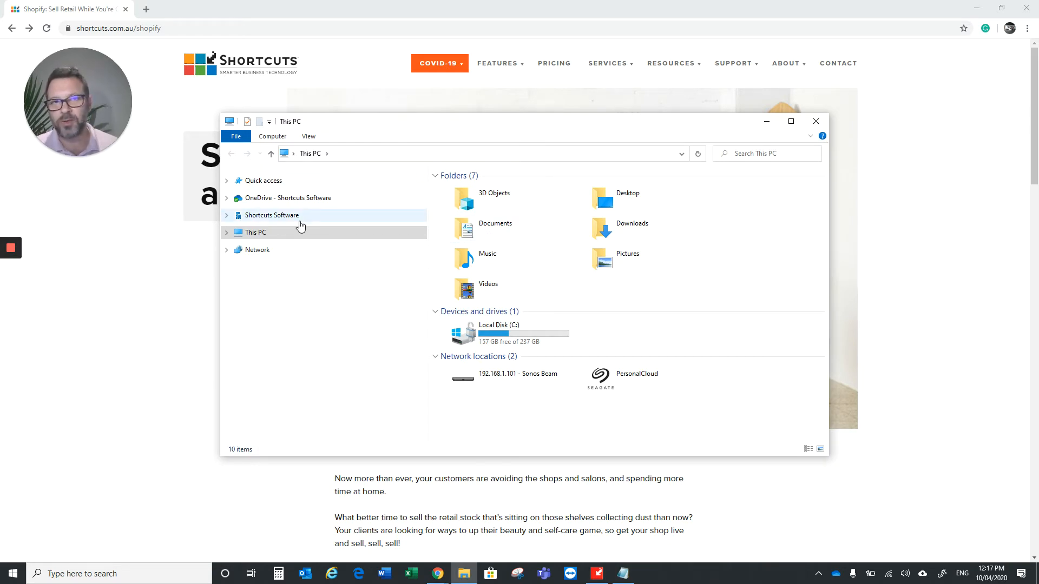
click(228, 233)
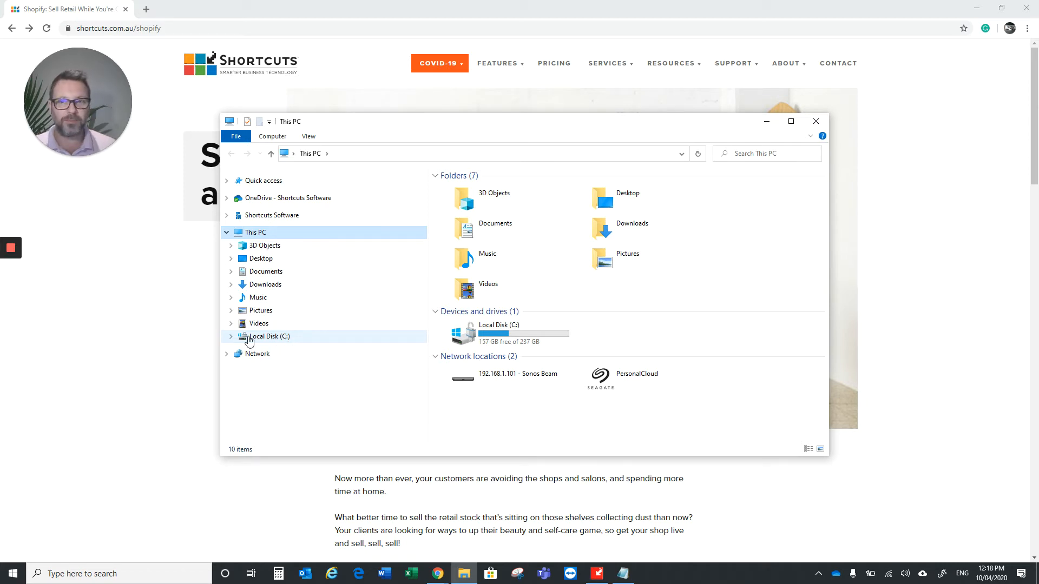
click(230, 337)
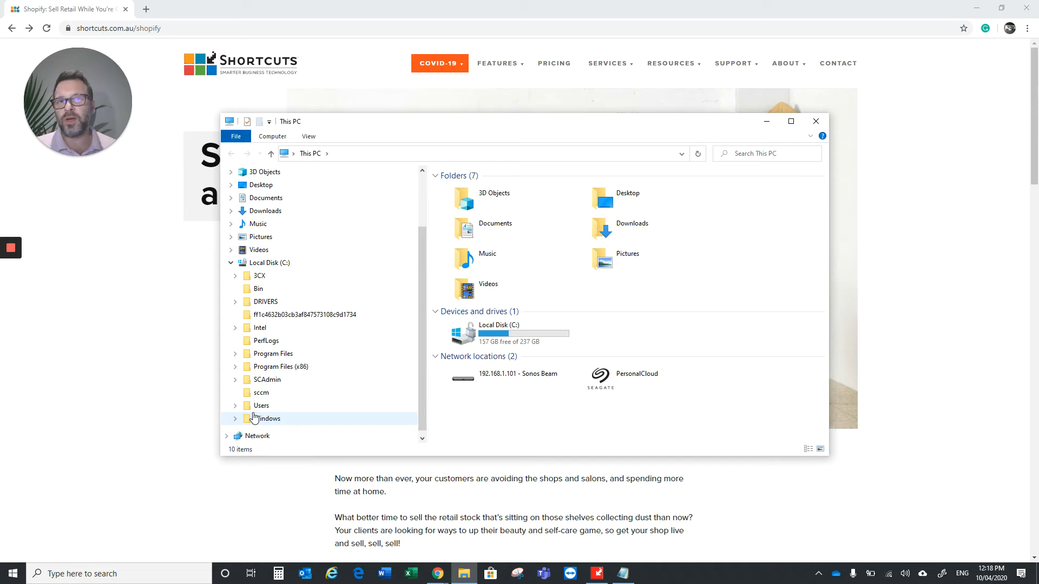
Step: Create a folder named "shopifyexport" directly in Local Disk (C:) and minimize the file window
right_click(270, 265)
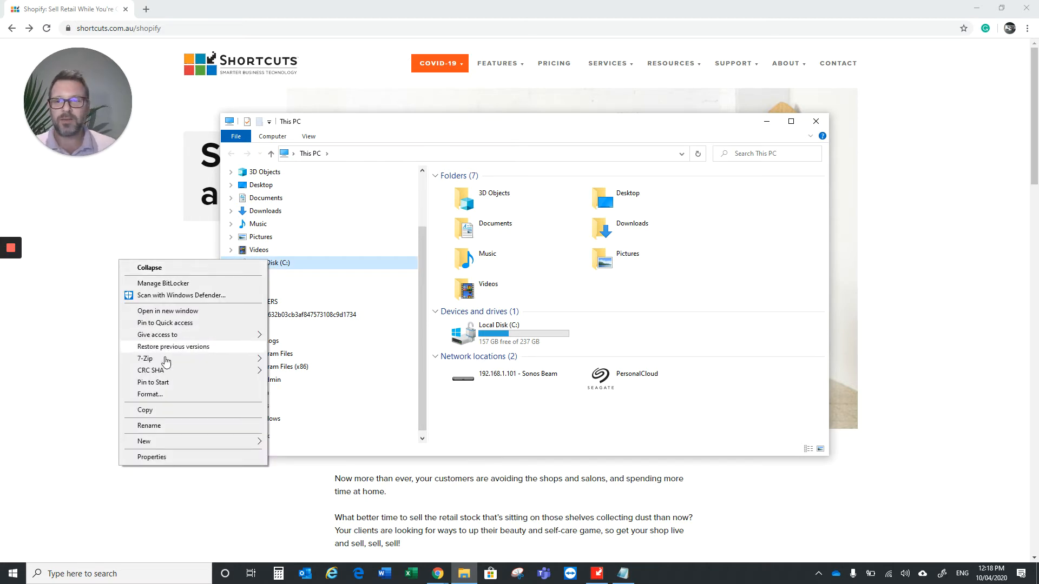
mouse_move(158, 445)
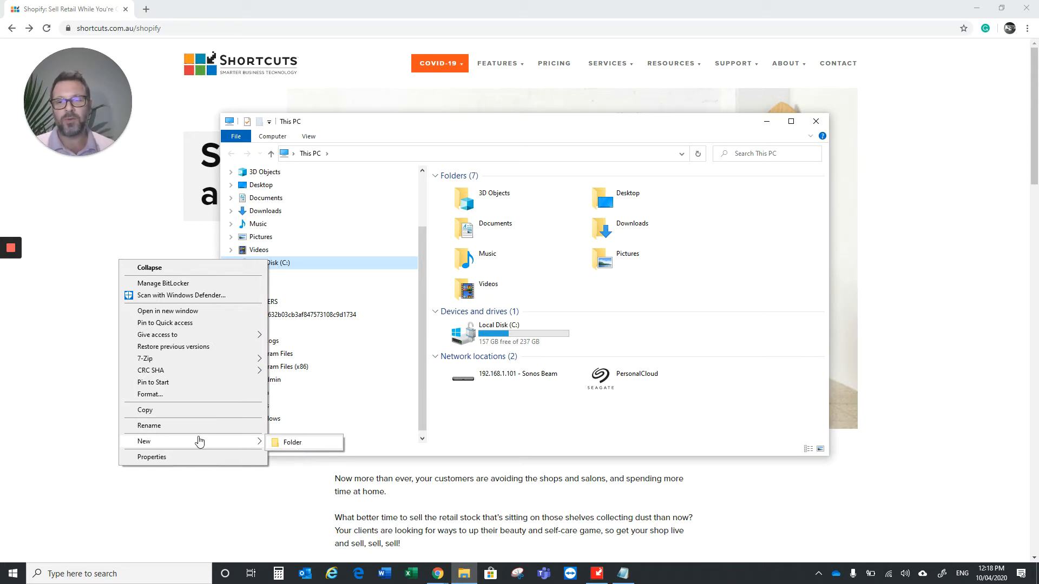
mouse_move(254, 441)
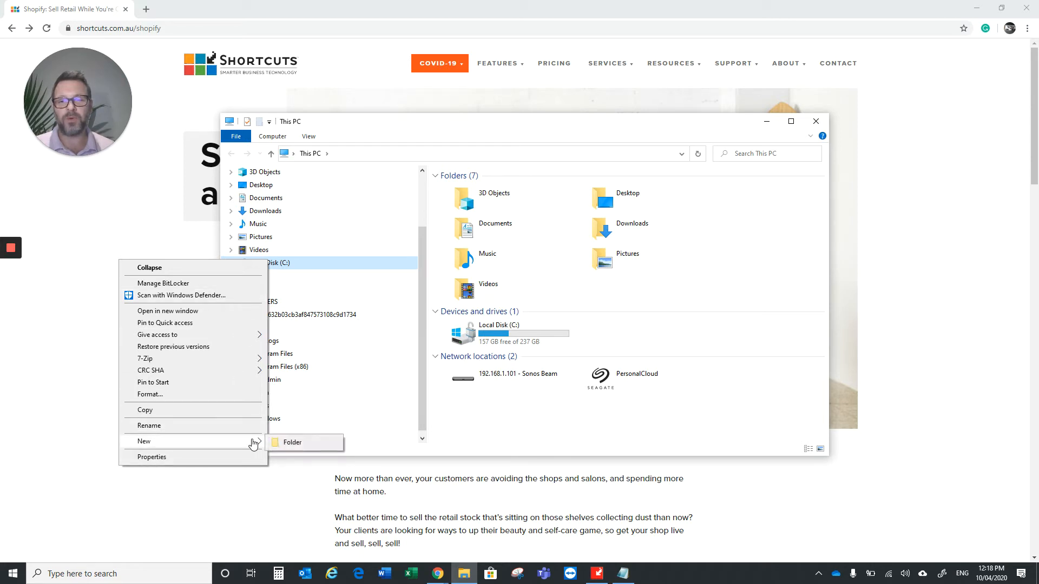
click(293, 443)
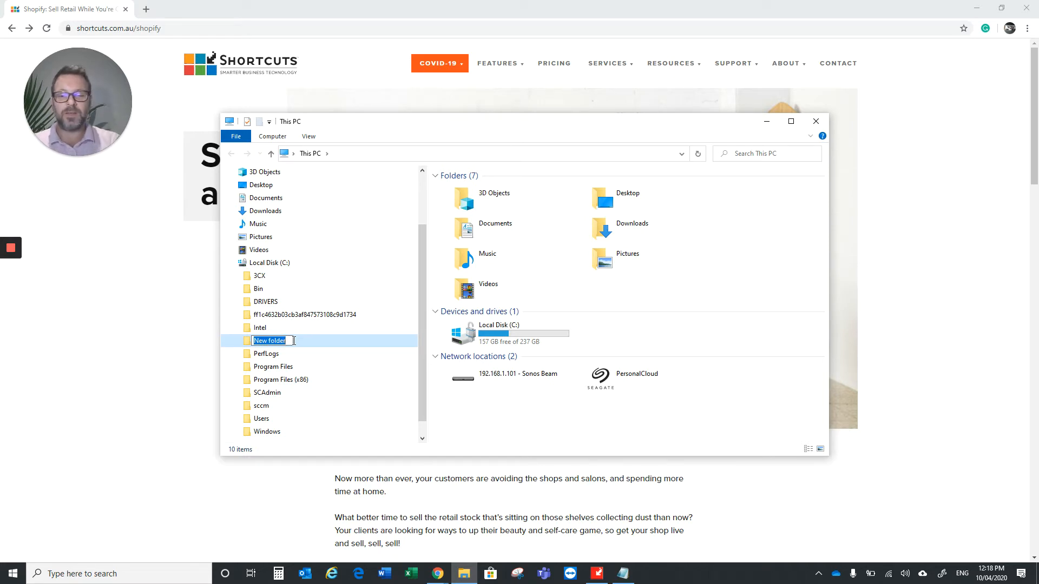
text(shopi)
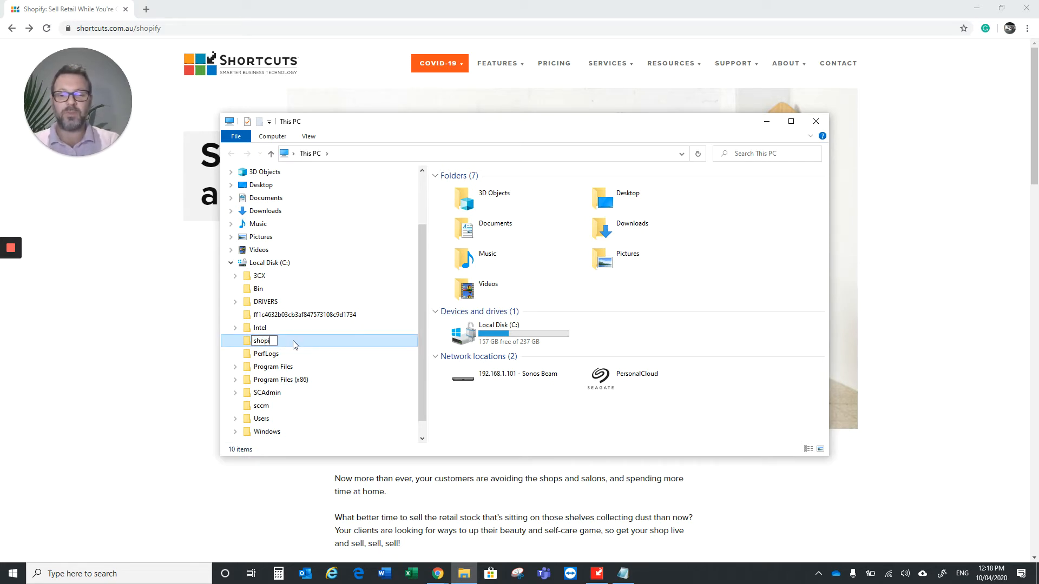
text(fyexport)
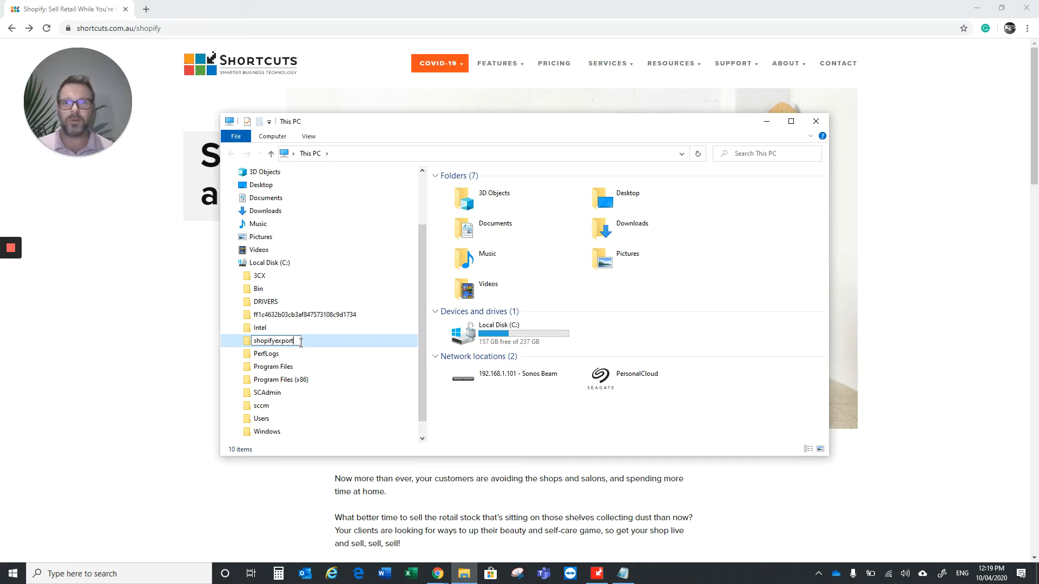
key(Return)
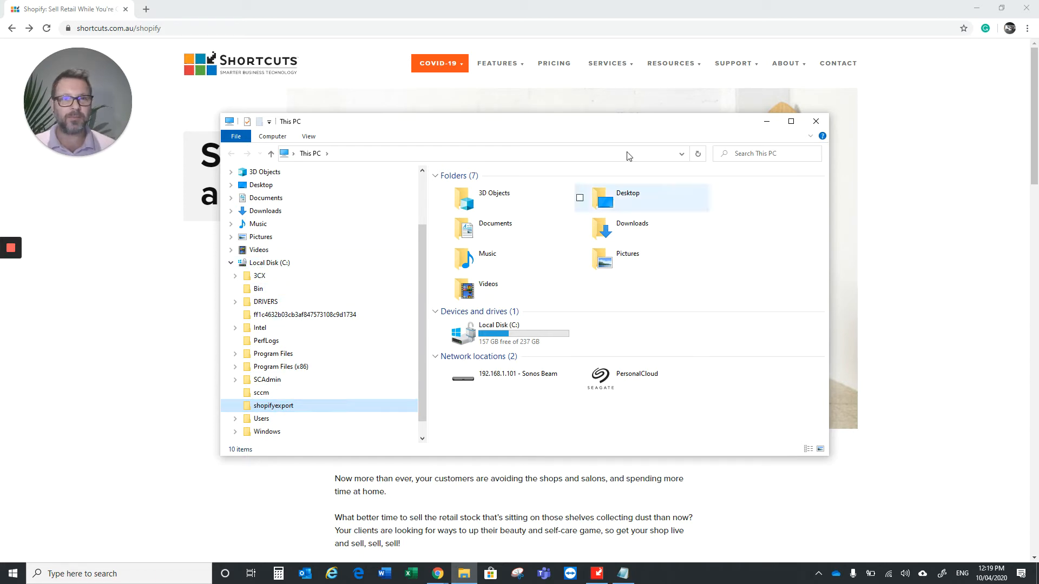
click(767, 122)
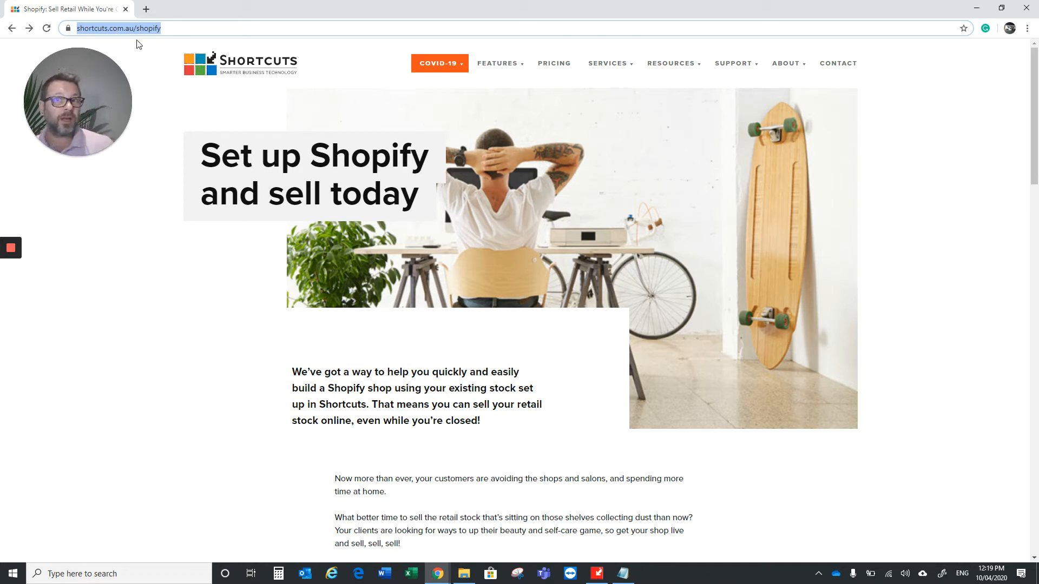
Step: Open the step-by-step Set Up Guide PDF linked on the Shortcuts Shopify page
scroll(732, 176, down, 2)
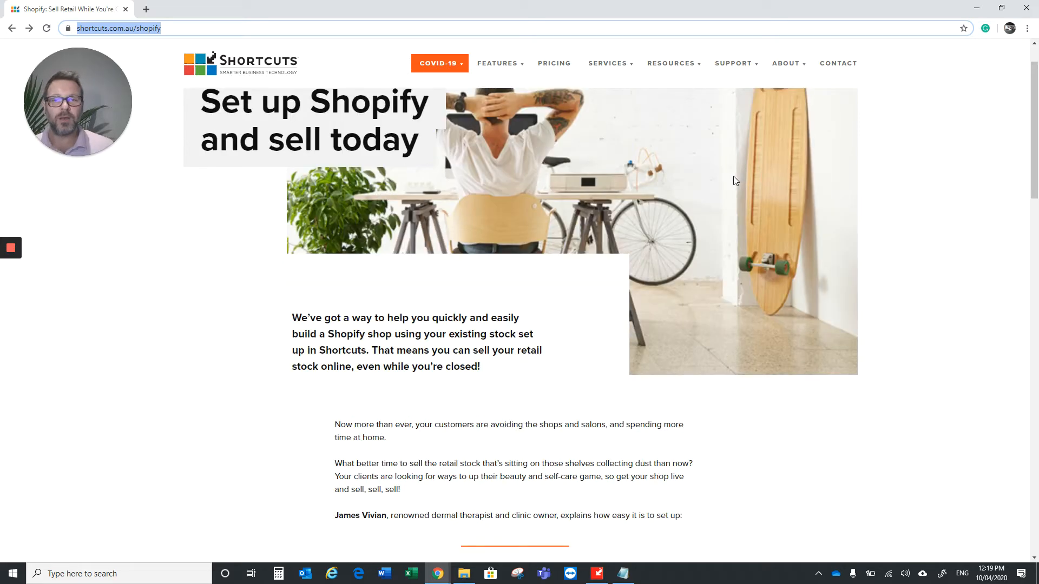
scroll(771, 371, down, 10)
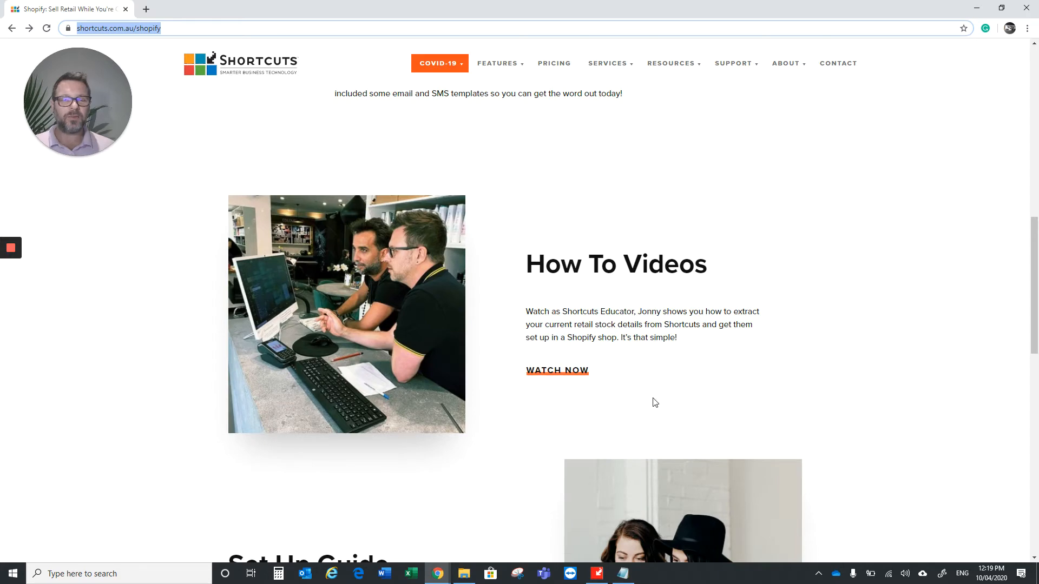
scroll(900, 323, down, 4)
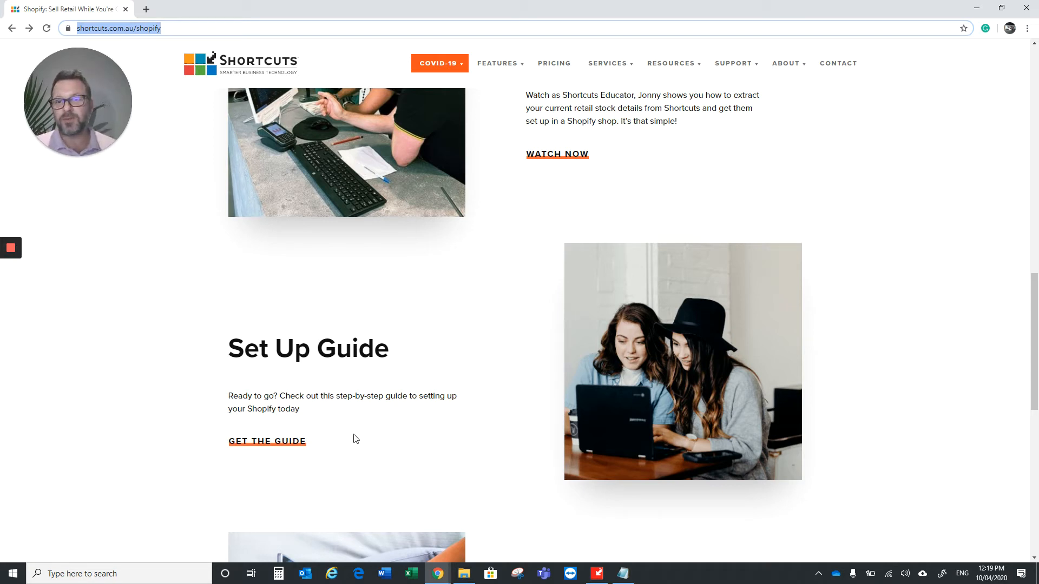
click(267, 449)
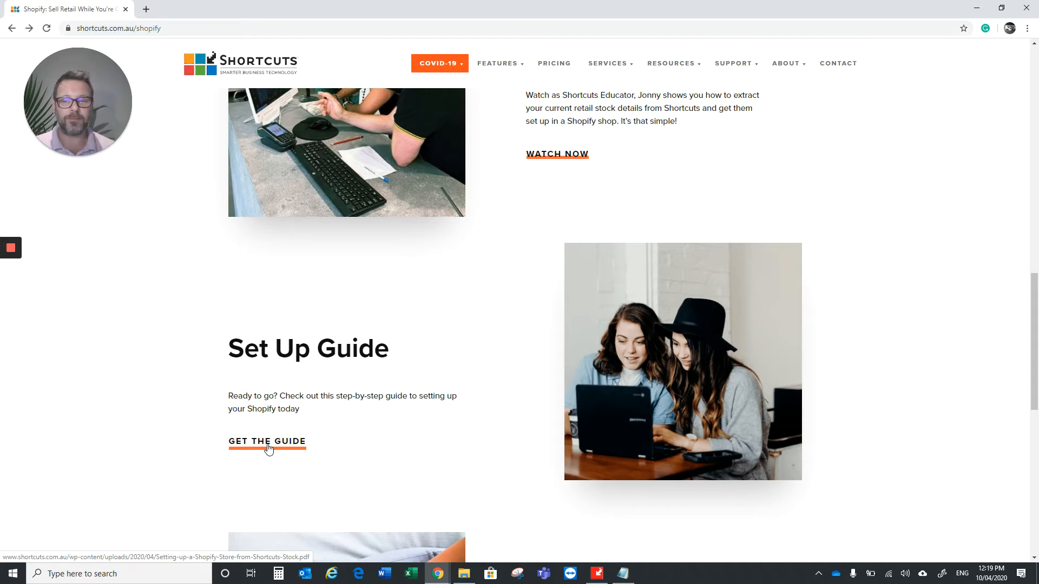
click(269, 449)
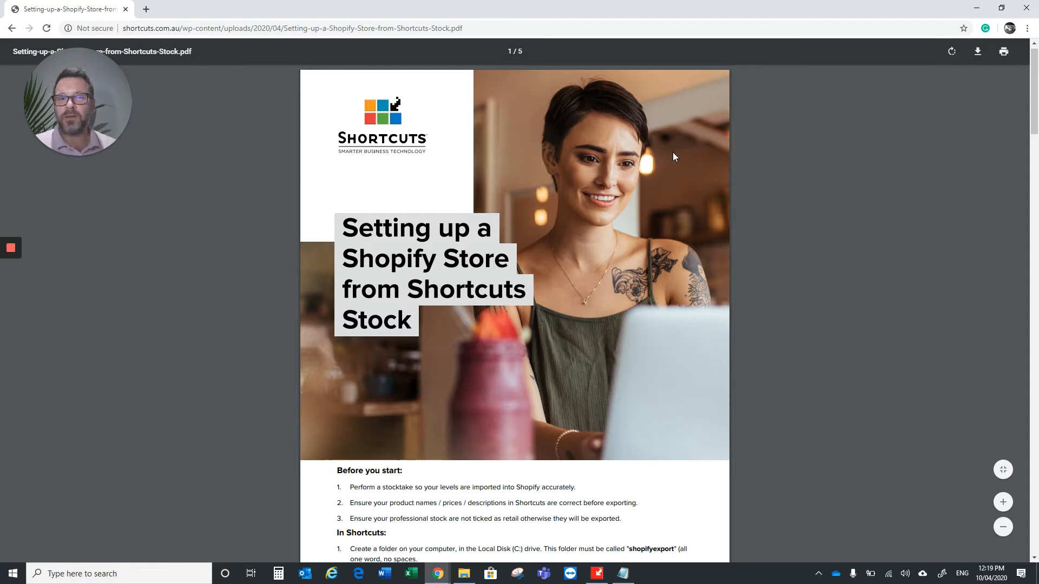
Step: Download ExportProductsForShopify.bat from the "In Shortcuts" section of the guide and choose to keep the file
scroll(673, 152, down, 2)
scroll(673, 156, down, 1)
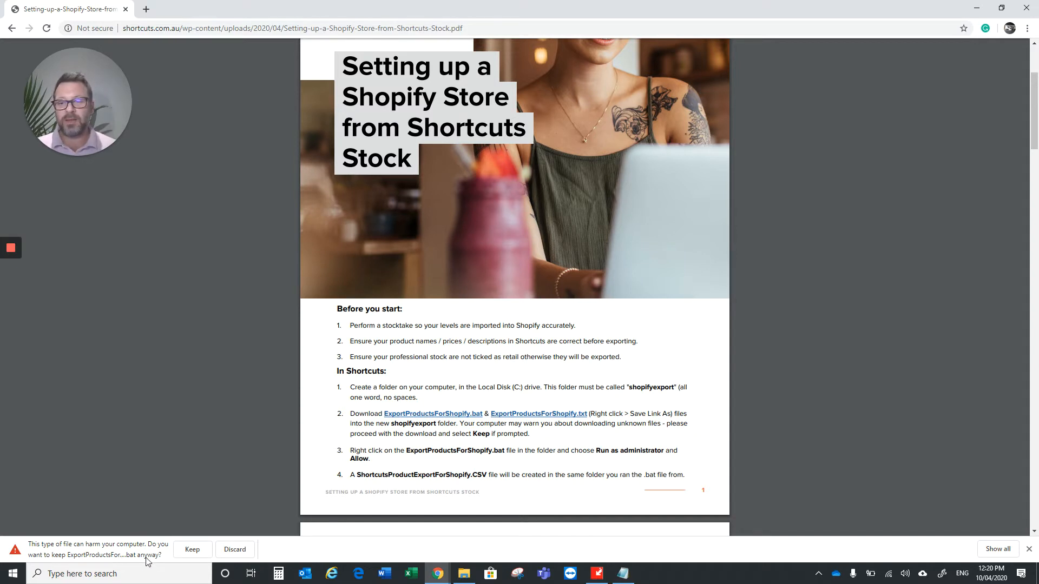
click(196, 550)
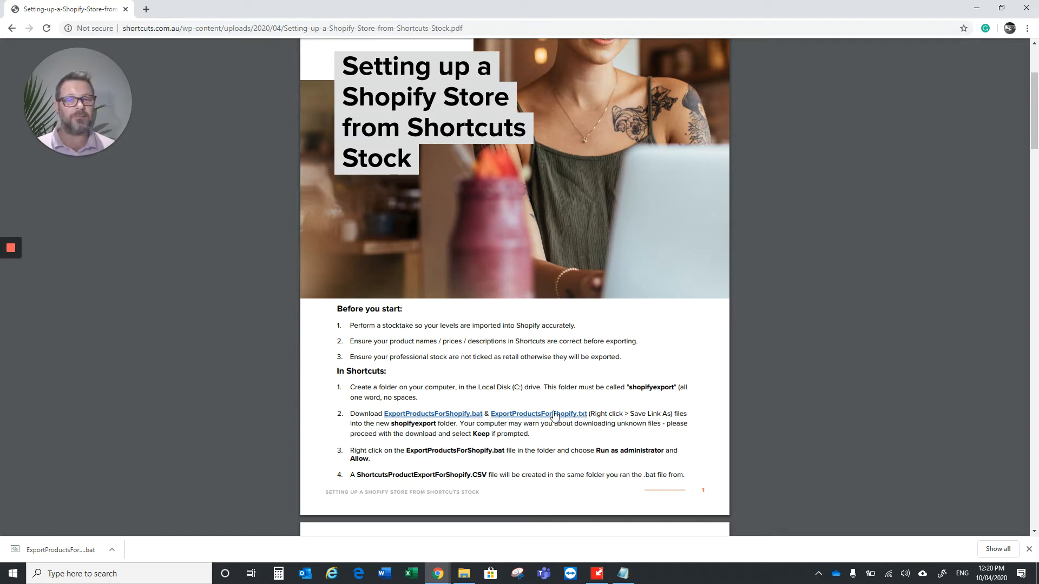
Step: Save the guide's linked ExportProductsForShopify.txt file into C:\shopifyexport as "ExportProductsForShopify (1).txt"
right_click(527, 415)
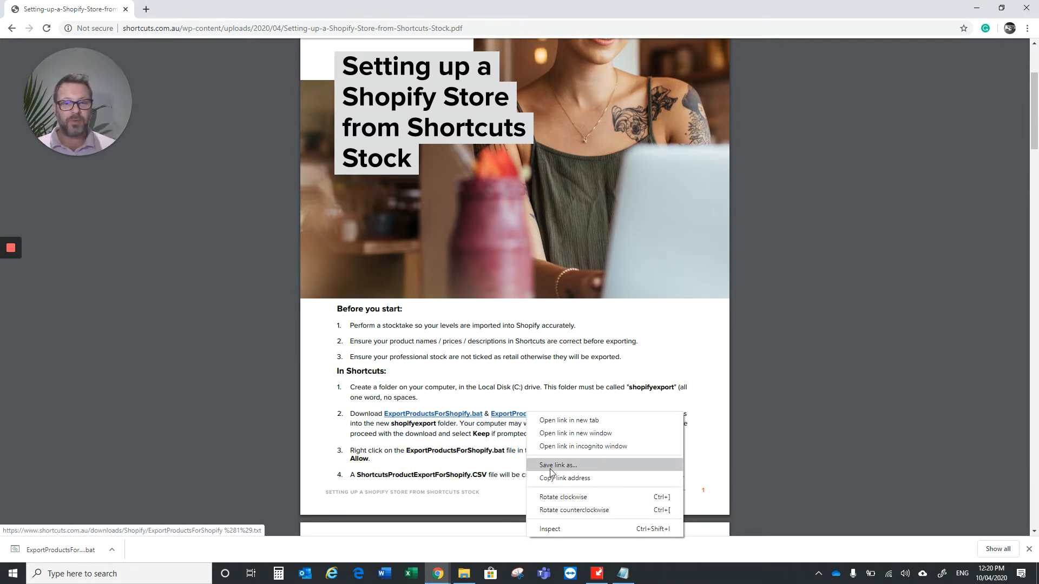
click(582, 466)
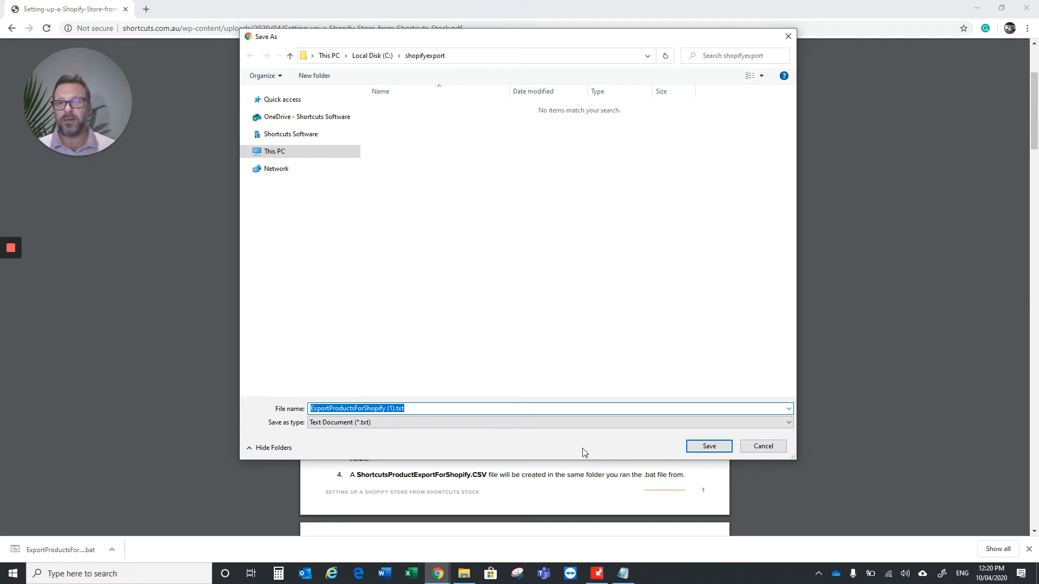
click(246, 156)
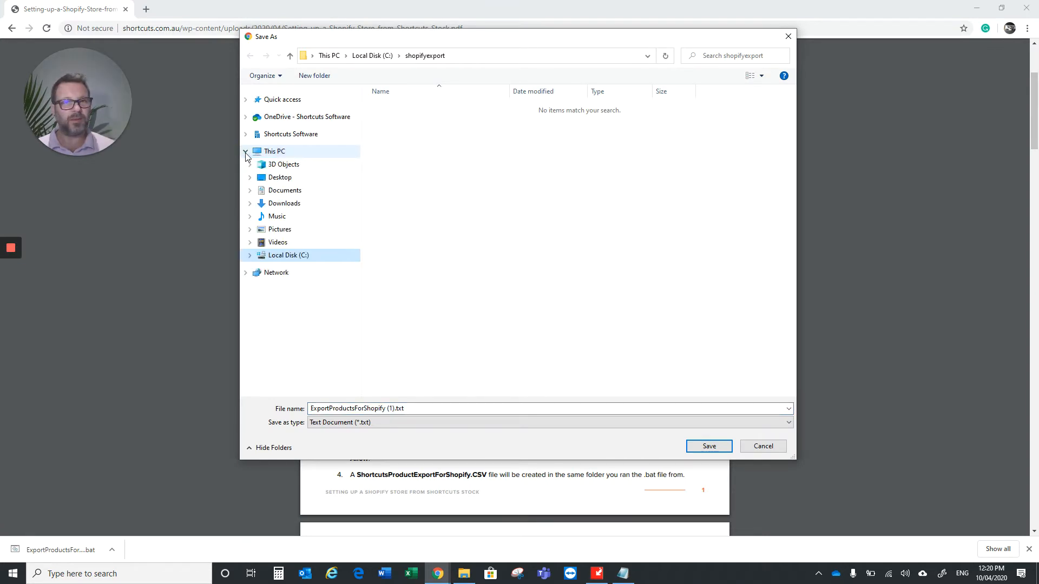
click(249, 256)
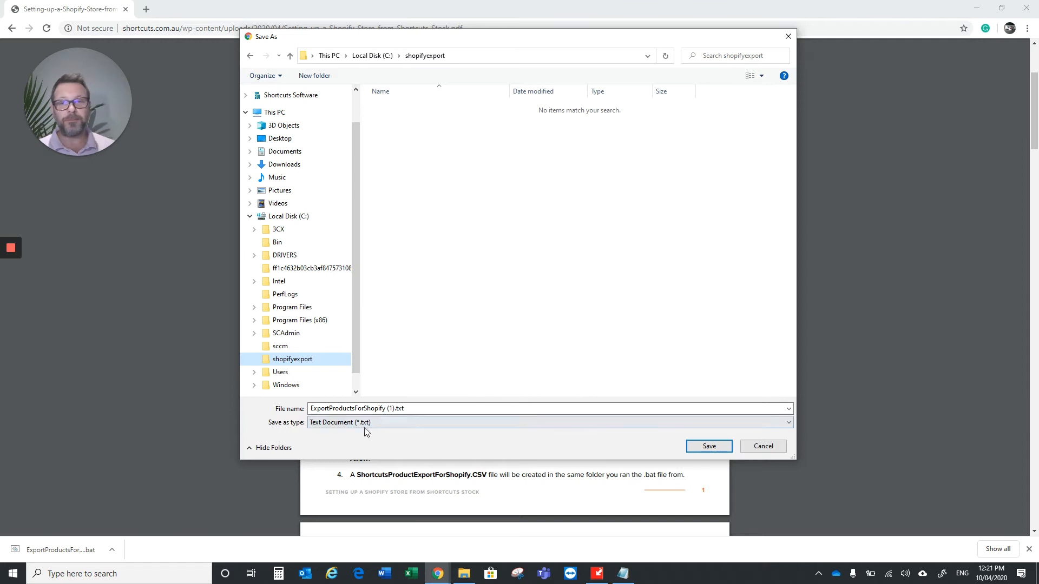
click(709, 447)
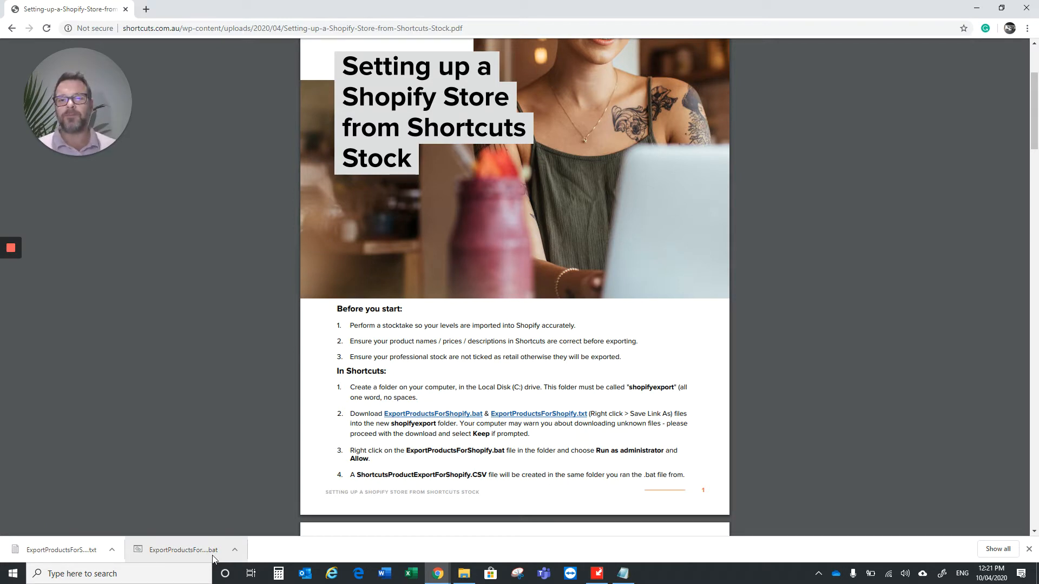
Step: Move "ExportProductsForShopify (1).bat" from Downloads into C:\shopifyexport, check that folder's contents, and close the file window
click(464, 572)
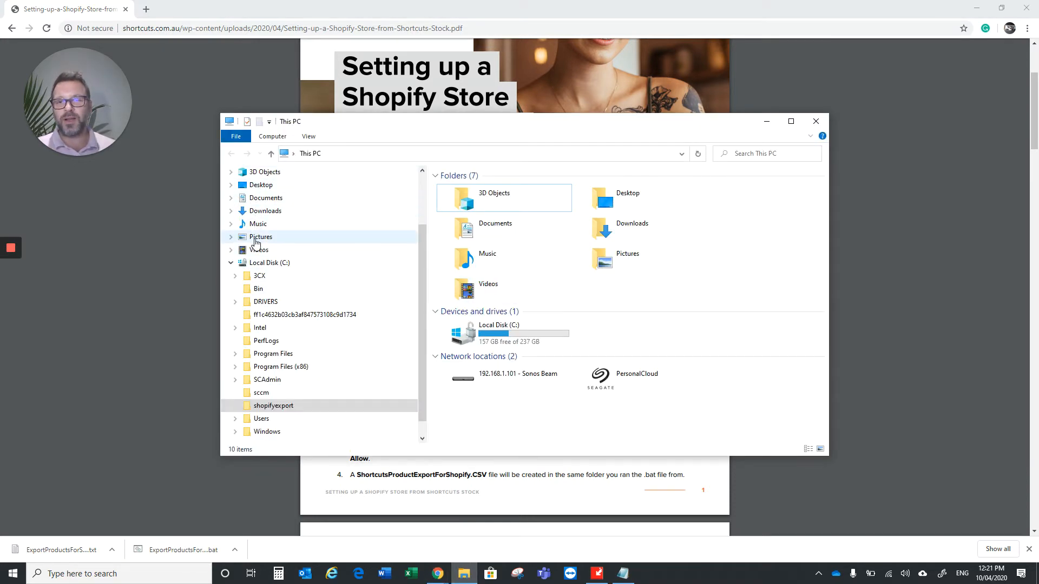
click(279, 214)
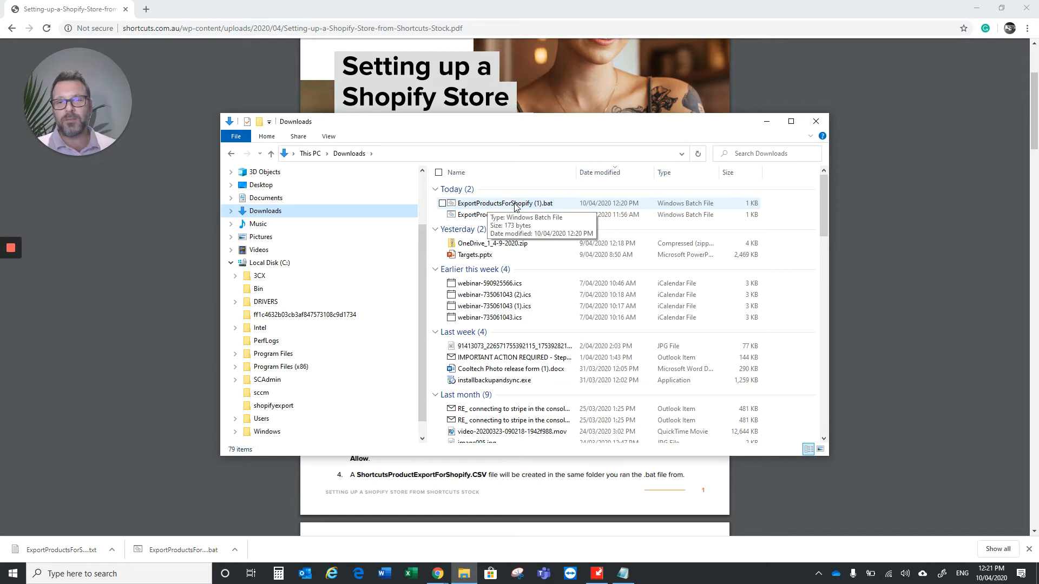
drag(514, 206, 319, 403)
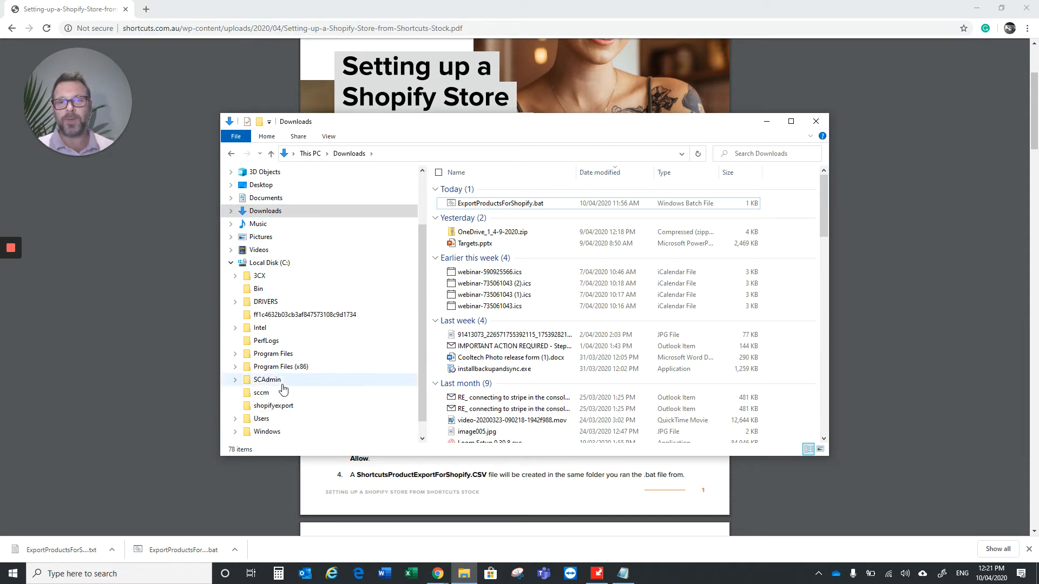
click(275, 409)
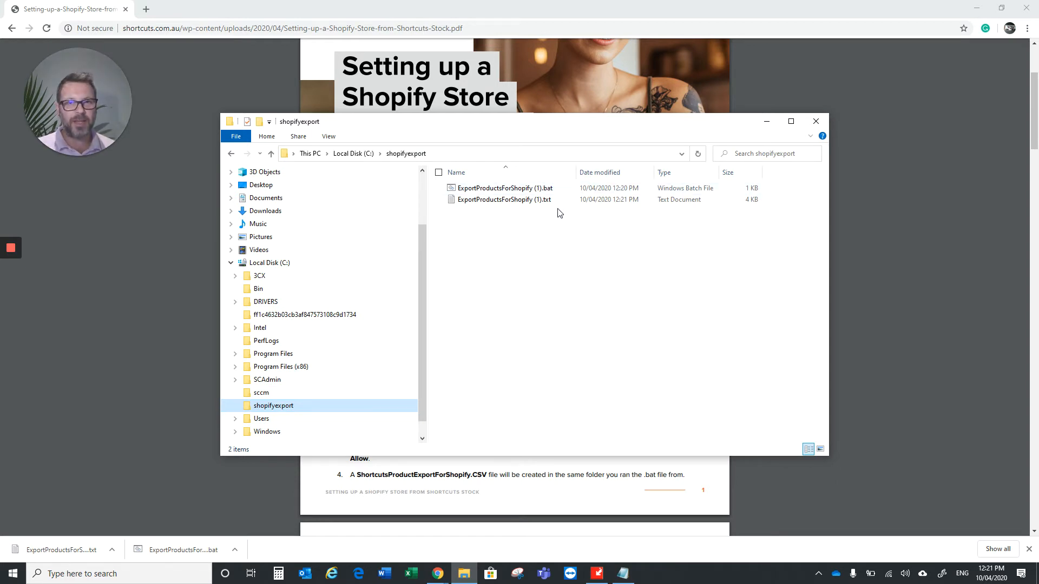
click(817, 121)
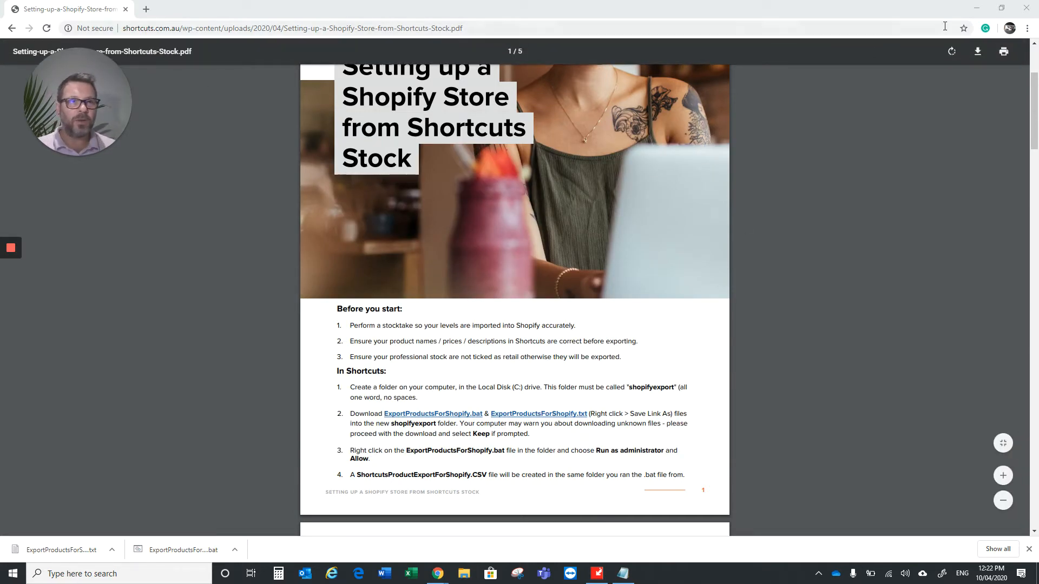
Step: Minimize the browser to switch to Shortcuts and log in by entering the staff member's PIN
click(978, 11)
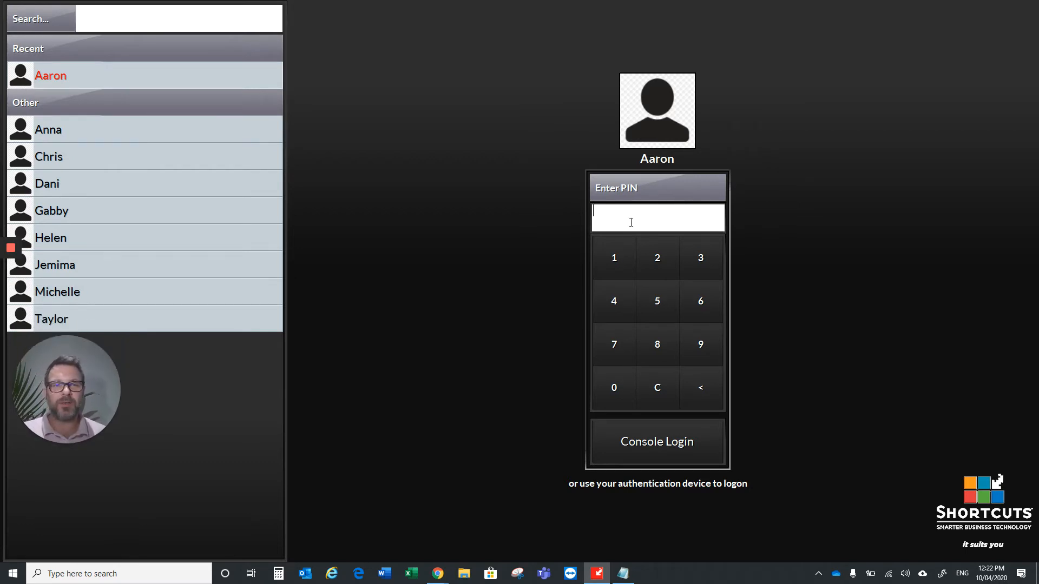
text(****)
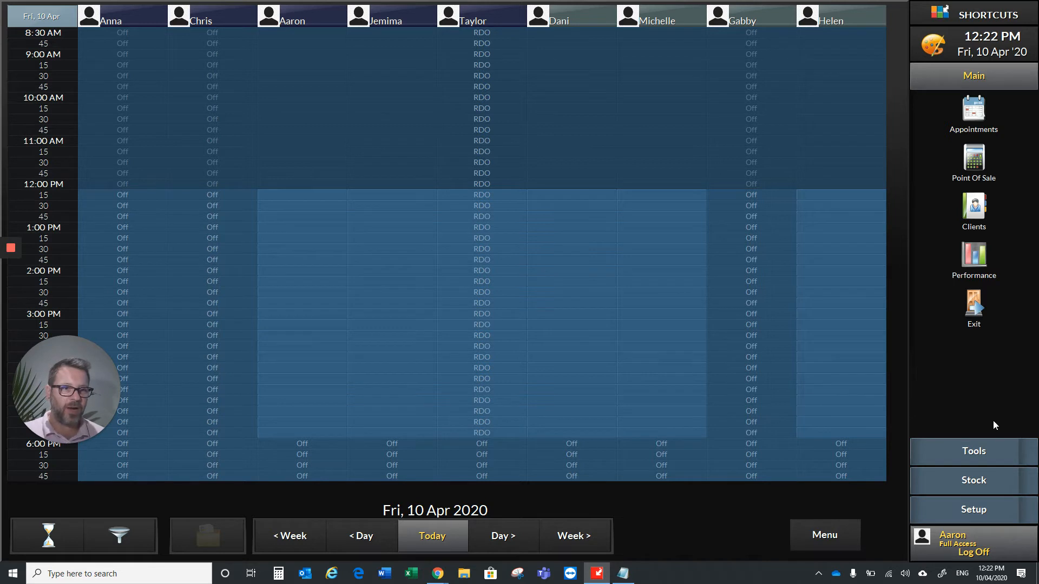
Step: Open the stock product list and add the Retail property as a column
click(986, 486)
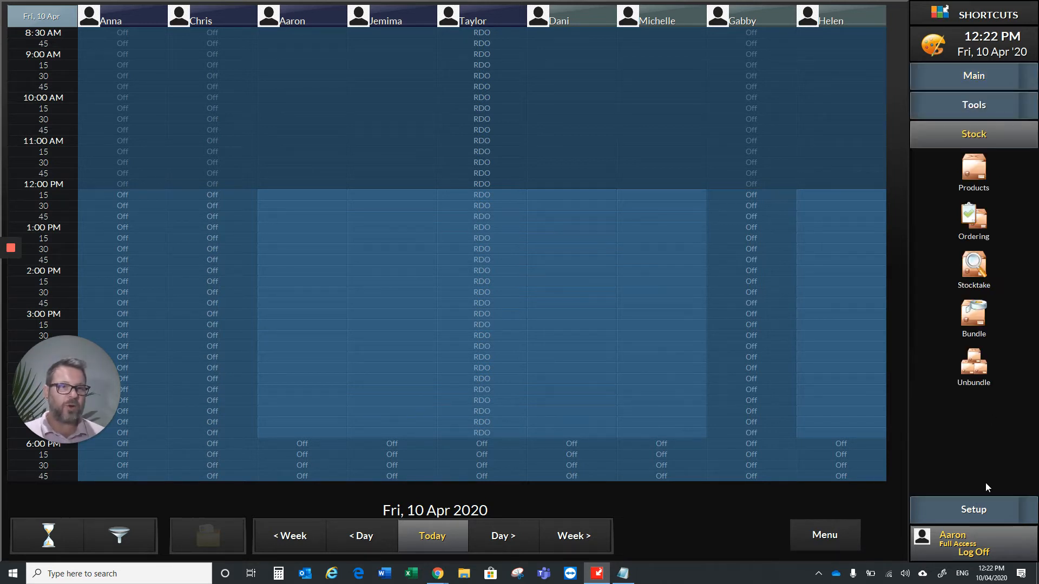
click(977, 169)
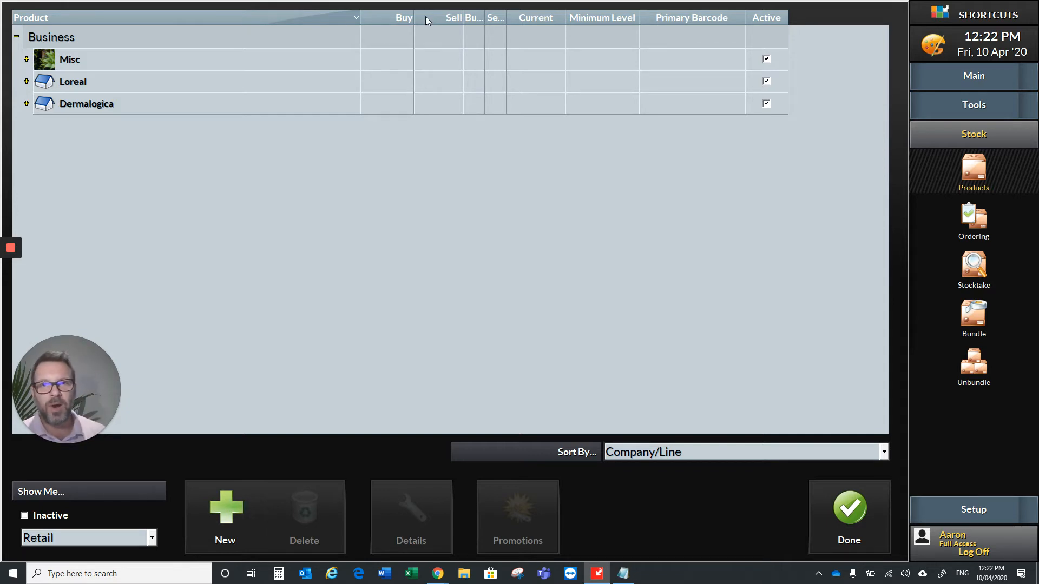
right_click(607, 19)
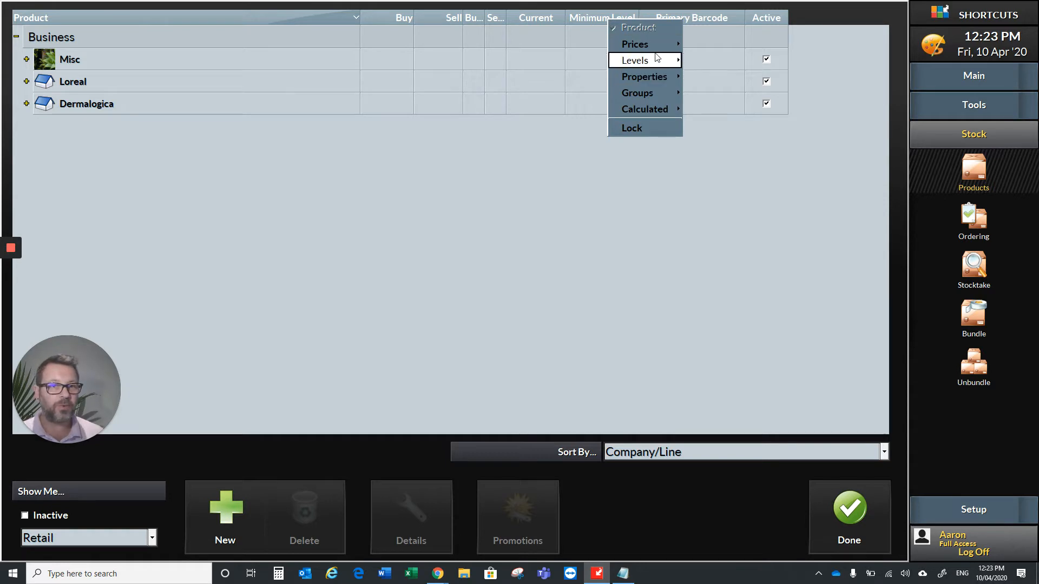
mouse_move(655, 51)
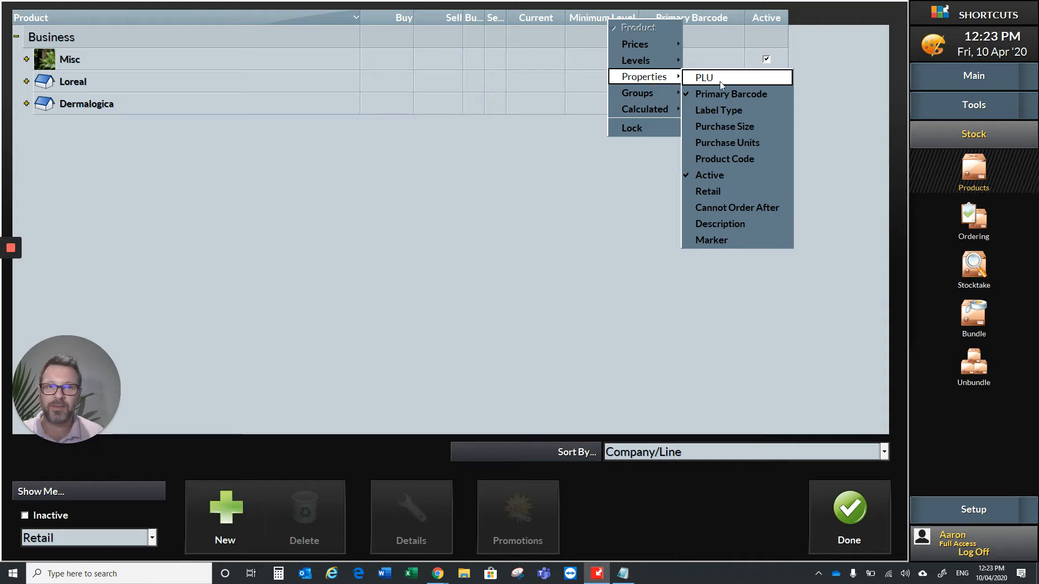
click(730, 193)
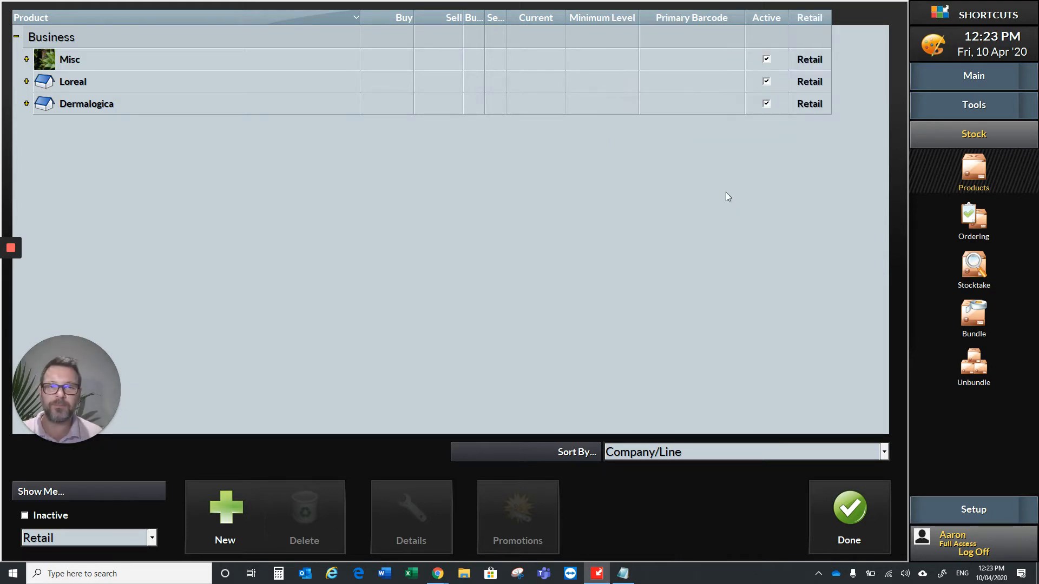
Step: Check the list's available property columns and widen the Retail column
right_click(645, 22)
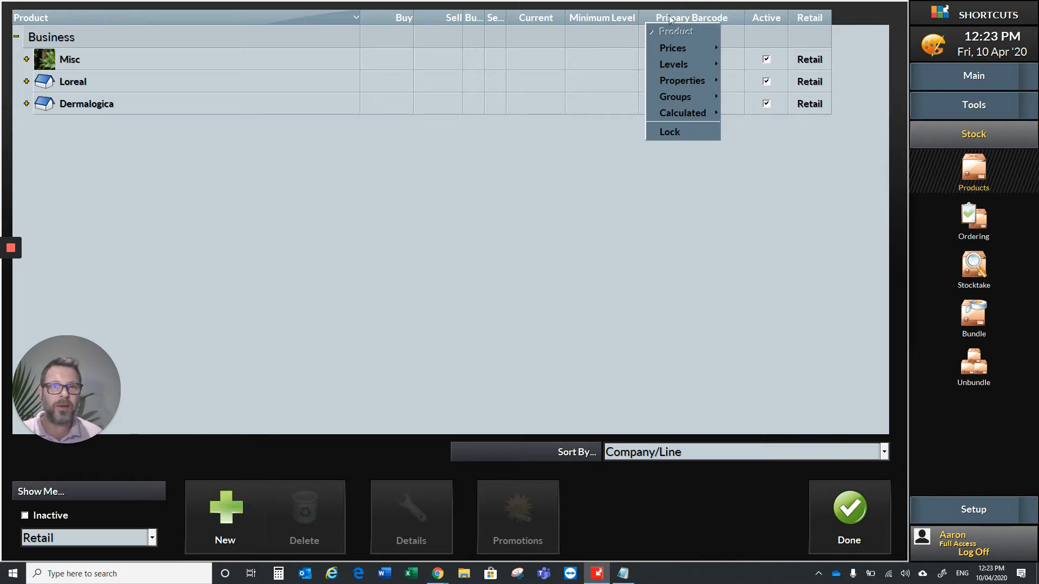
mouse_move(691, 84)
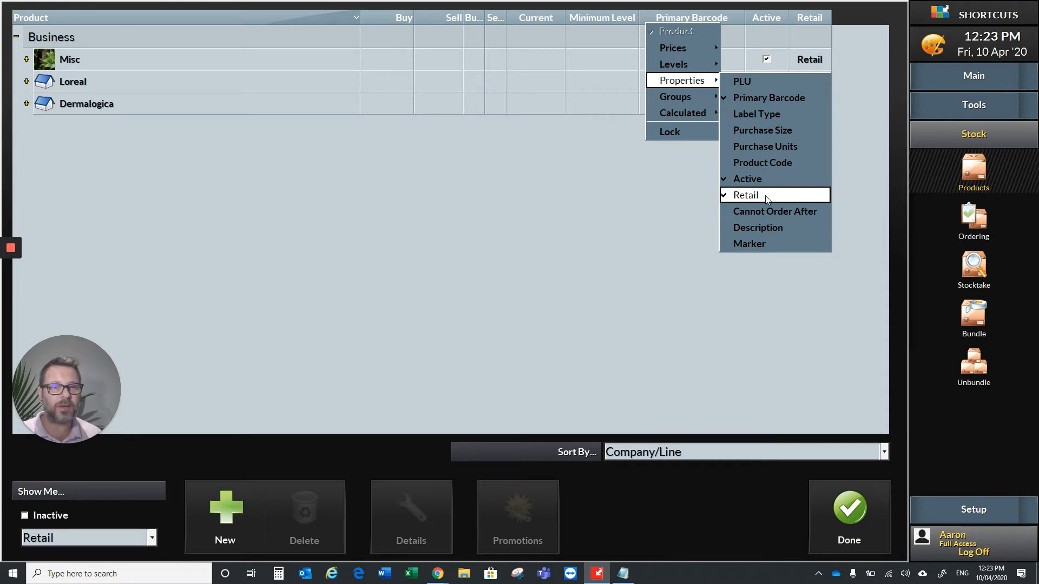
click(599, 195)
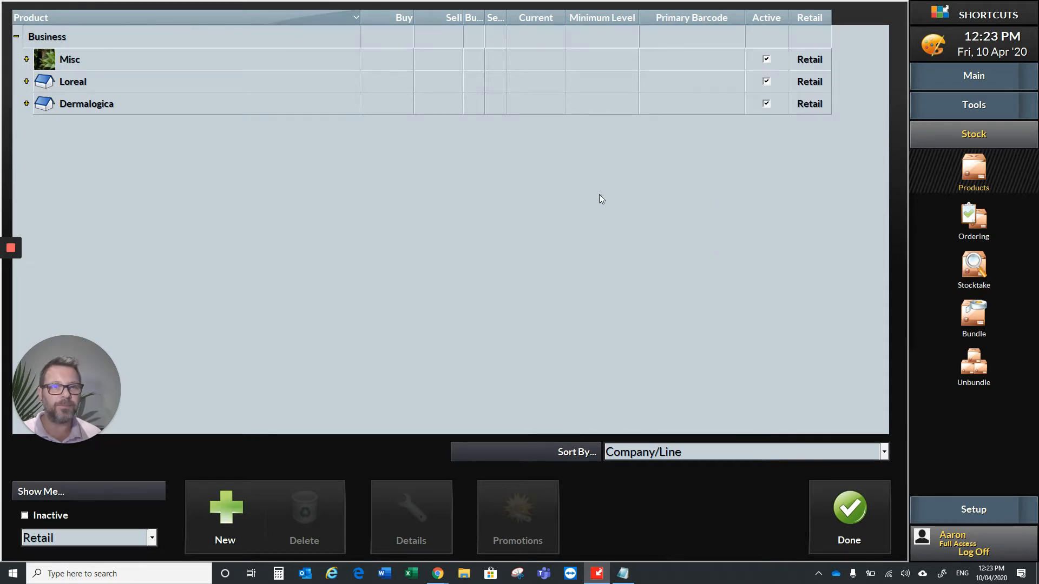
drag(831, 15, 864, 16)
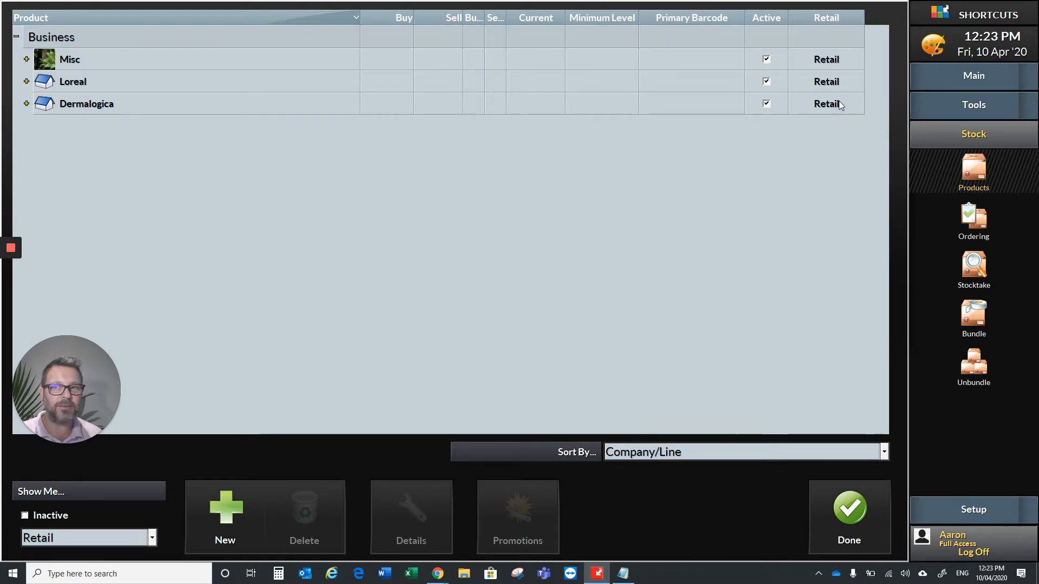
Step: Set the product type filter to <all> and expand the ULTRACALMING line under Dermalogica
click(26, 104)
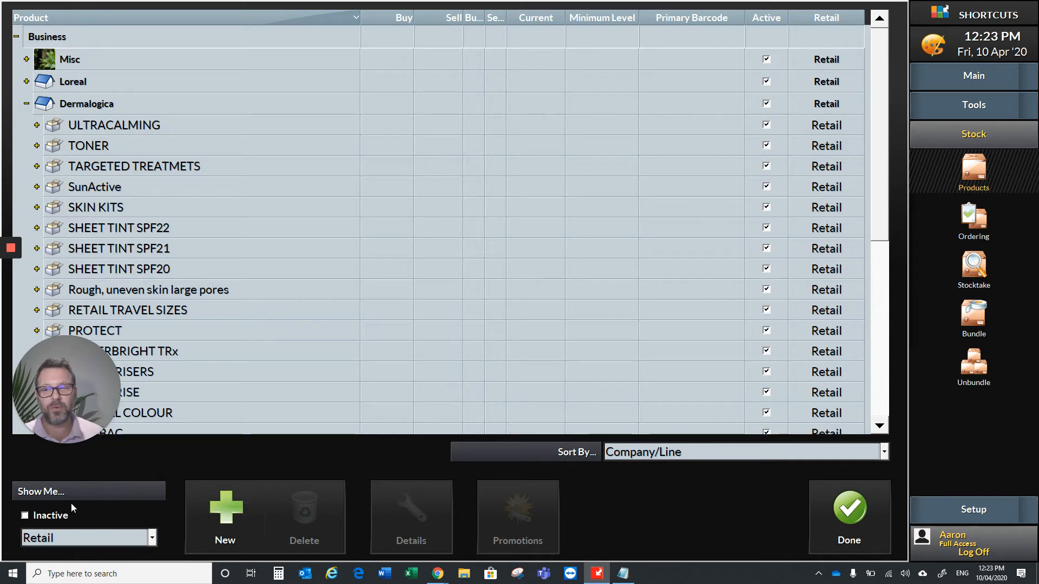
click(153, 544)
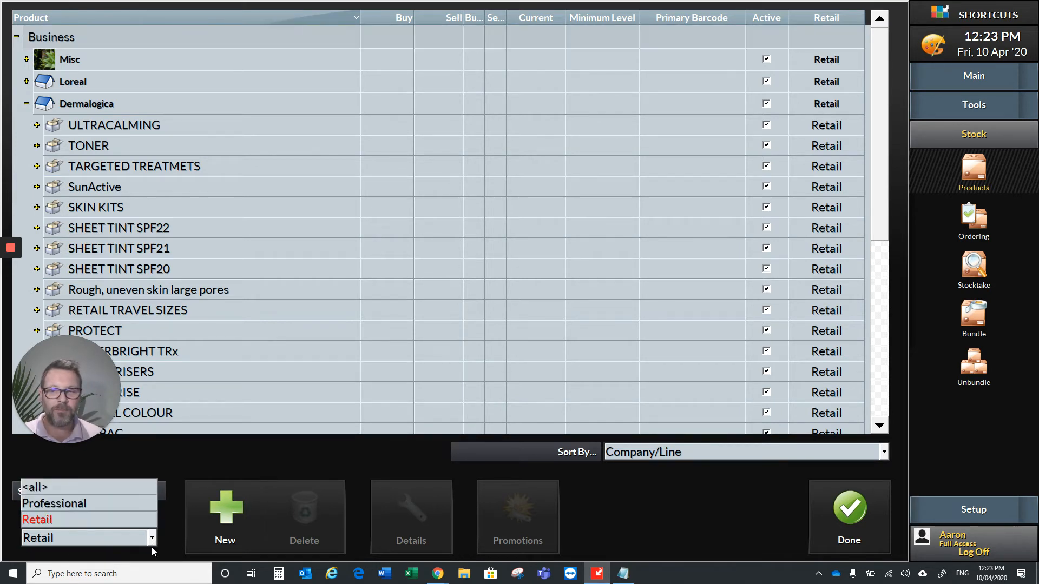
click(66, 489)
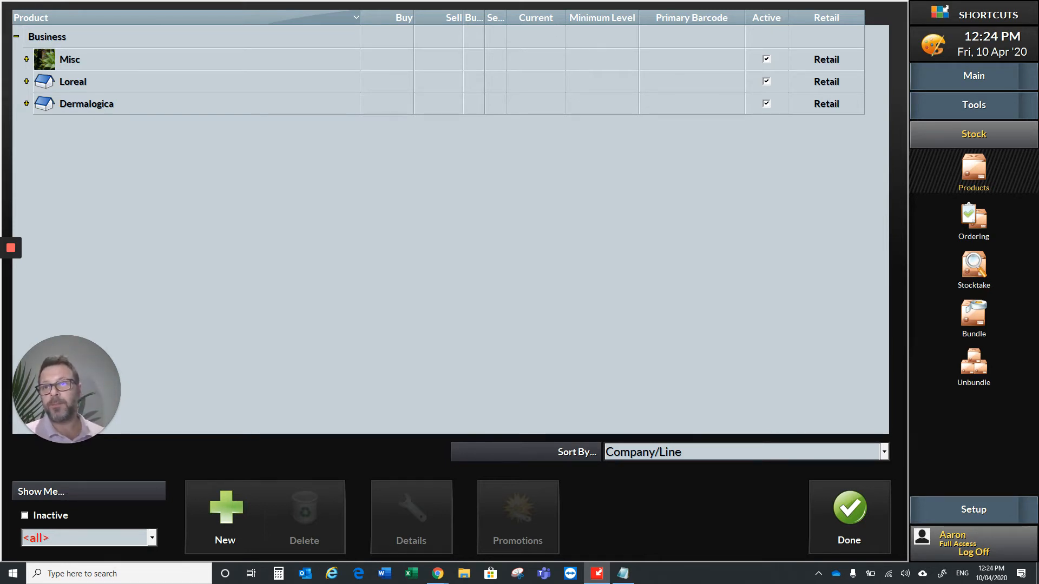
click(26, 104)
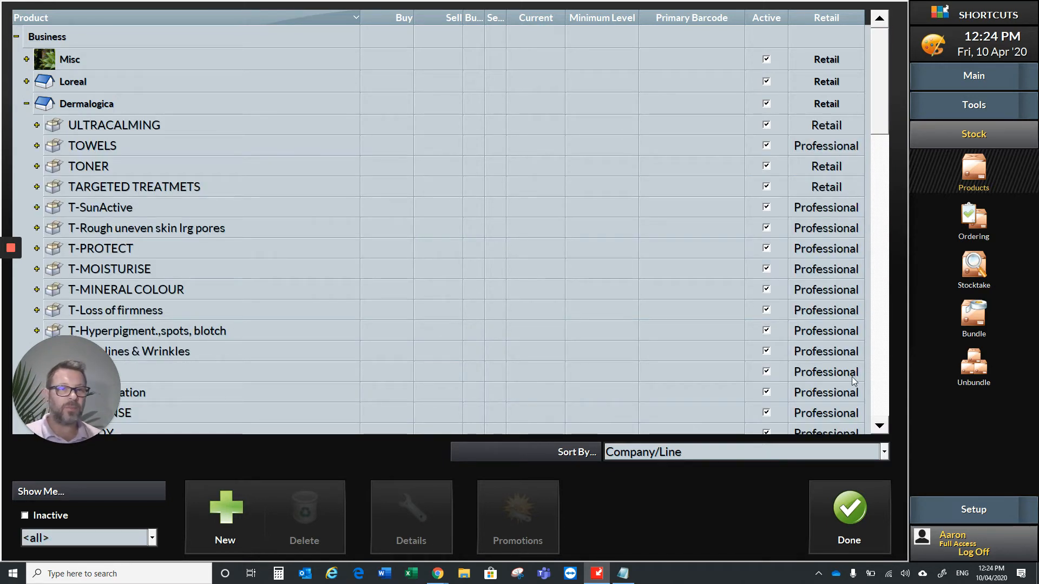
click(37, 125)
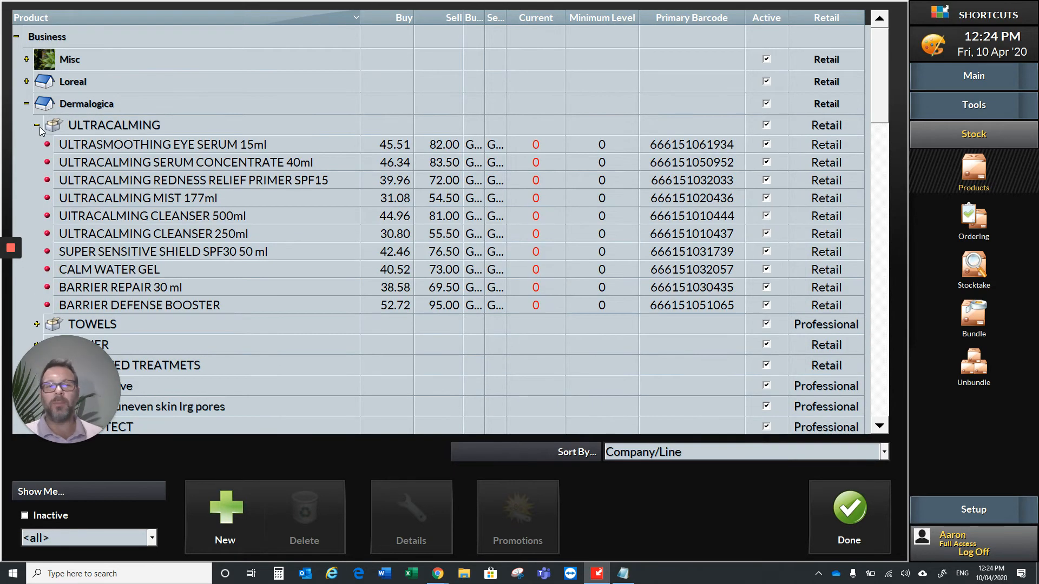
Step: Check the sell tax options for ULTRASMOOTHING EYE SERUM 15ml, keeping GST on Sell Products
scroll(197, 166, down, 1)
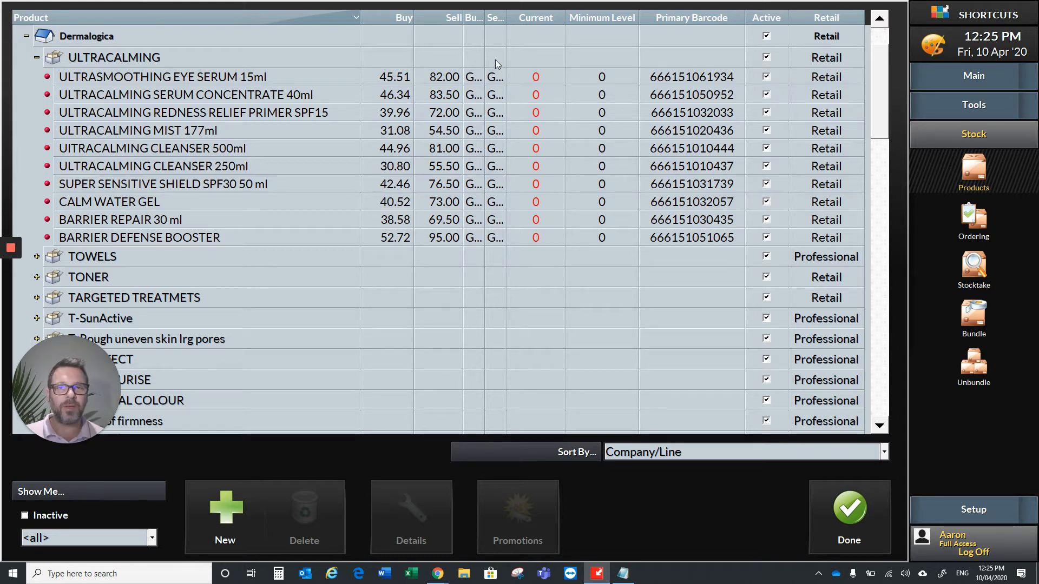
click(496, 81)
click(500, 77)
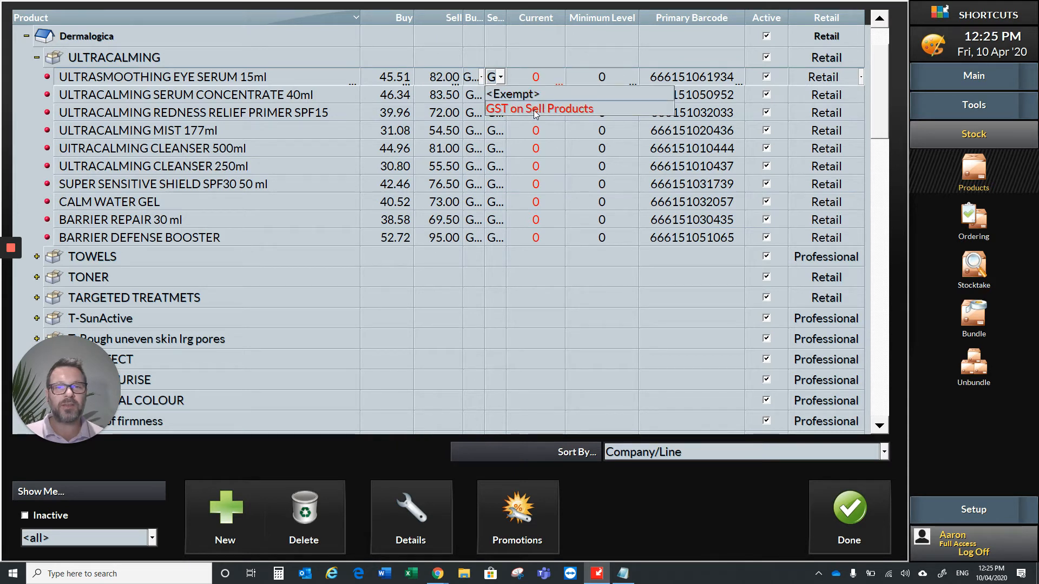
click(497, 80)
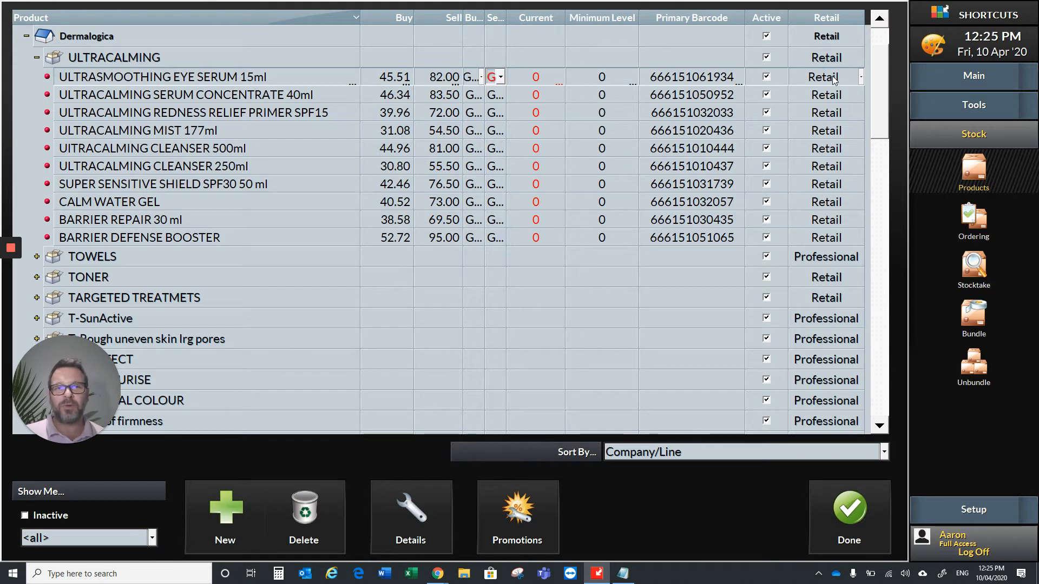
Step: Set the Retail column value of ULTRASMOOTHING EYE SERUM 15ml to Professional
click(862, 76)
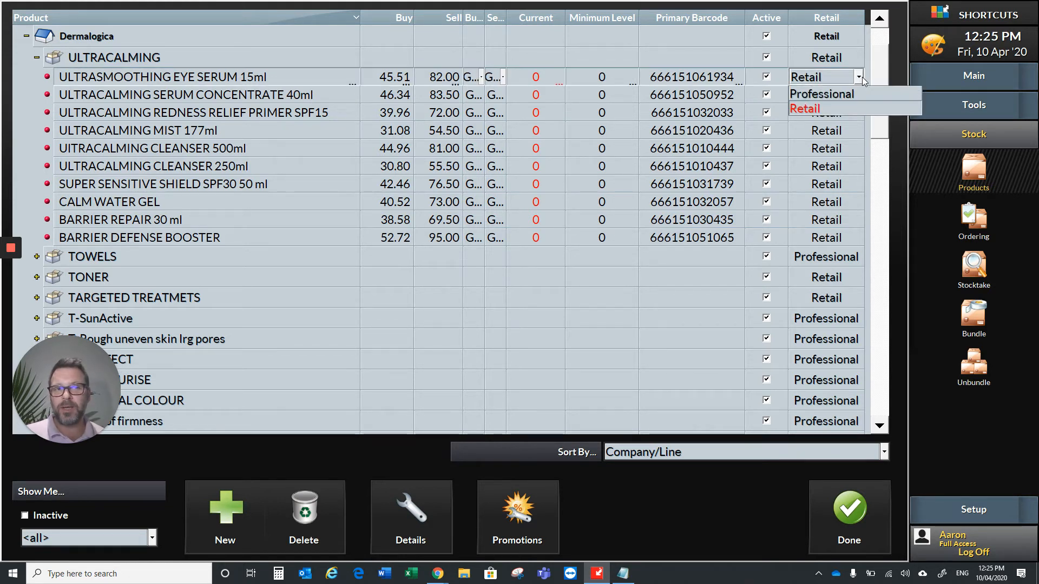
click(844, 93)
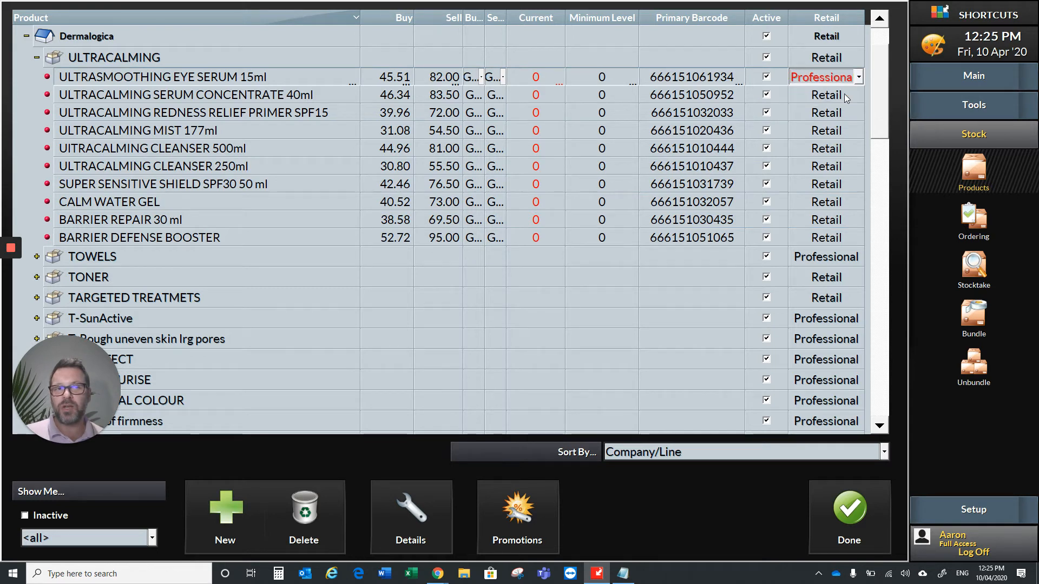
click(819, 106)
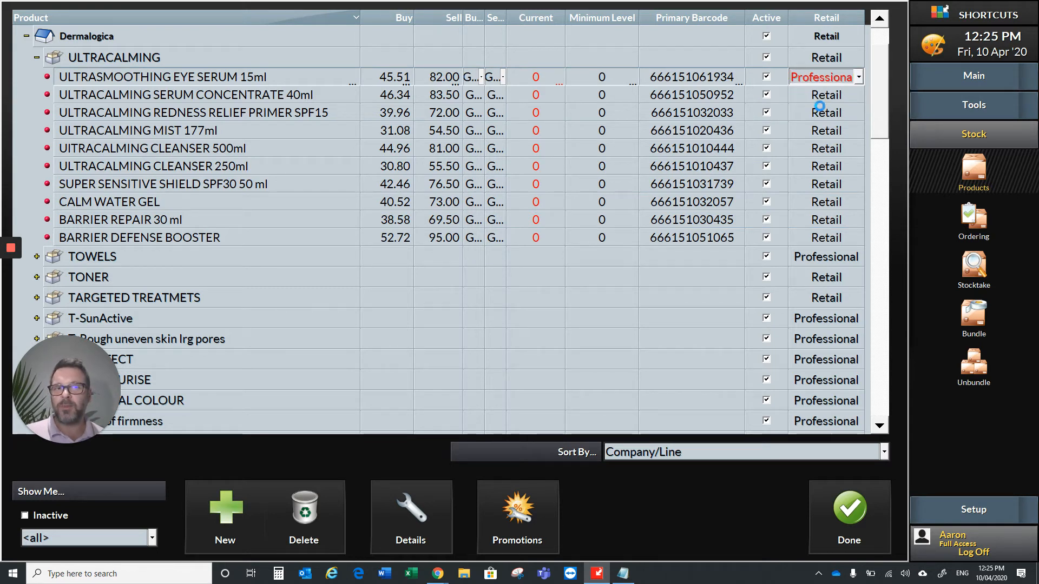
click(862, 107)
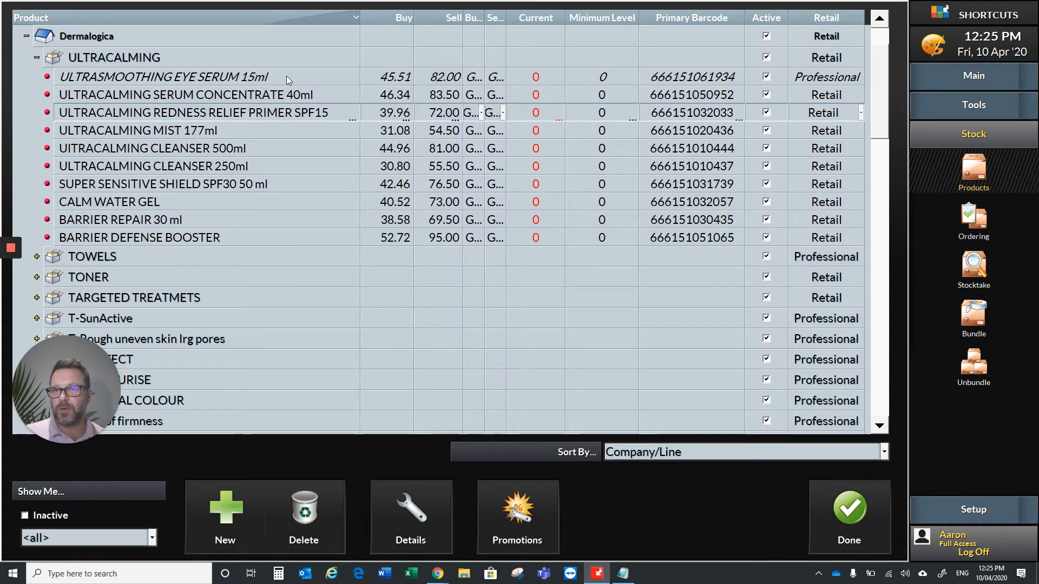
Step: Set the Retail column value of ULTRASMOOTHING EYE SERUM 15ml back to Retail
click(826, 81)
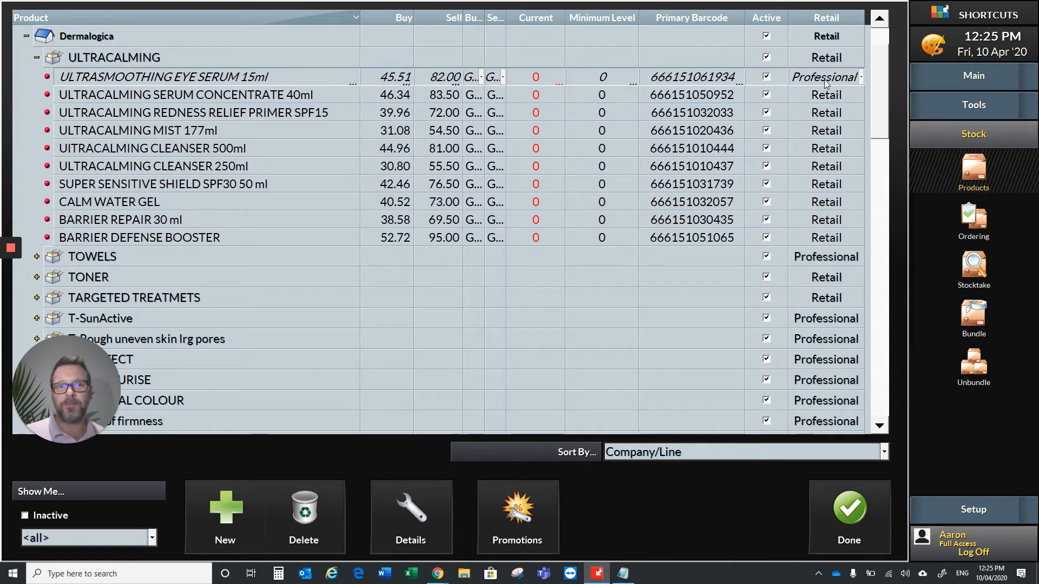
click(857, 77)
click(839, 106)
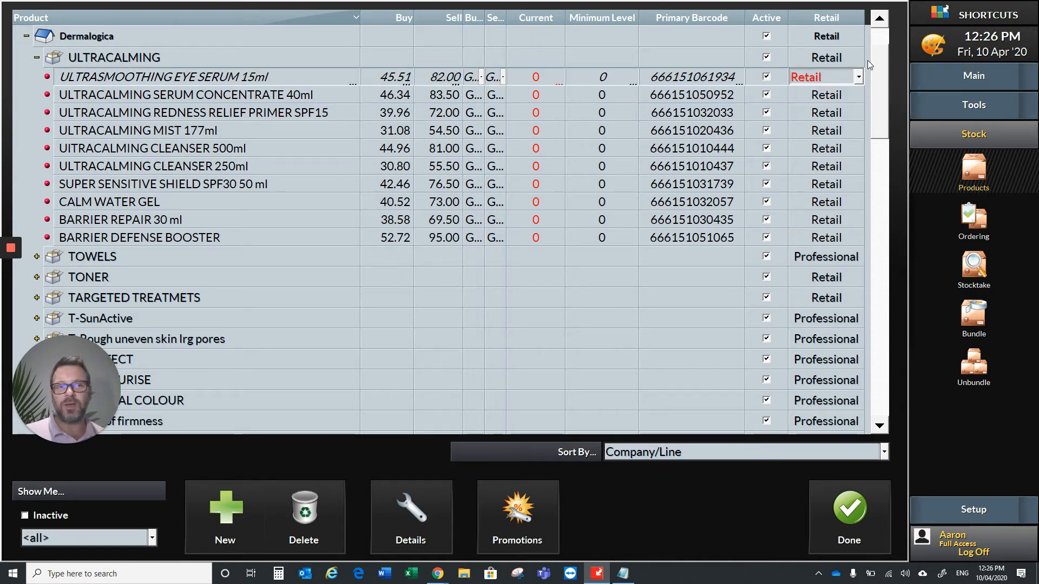
click(878, 78)
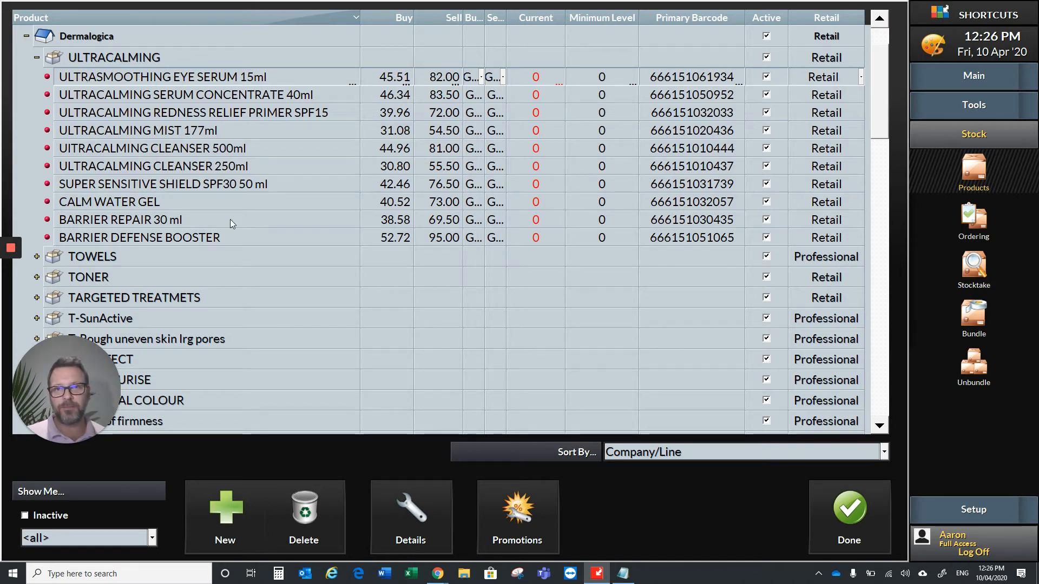
Step: Inspect the editable sell price of ULTRACALMING REDNESS RELIEF PRIMER SPF15 and the current stock level of ULTRASMOOTHING EYE SERUM 15ml
click(444, 113)
click(444, 112)
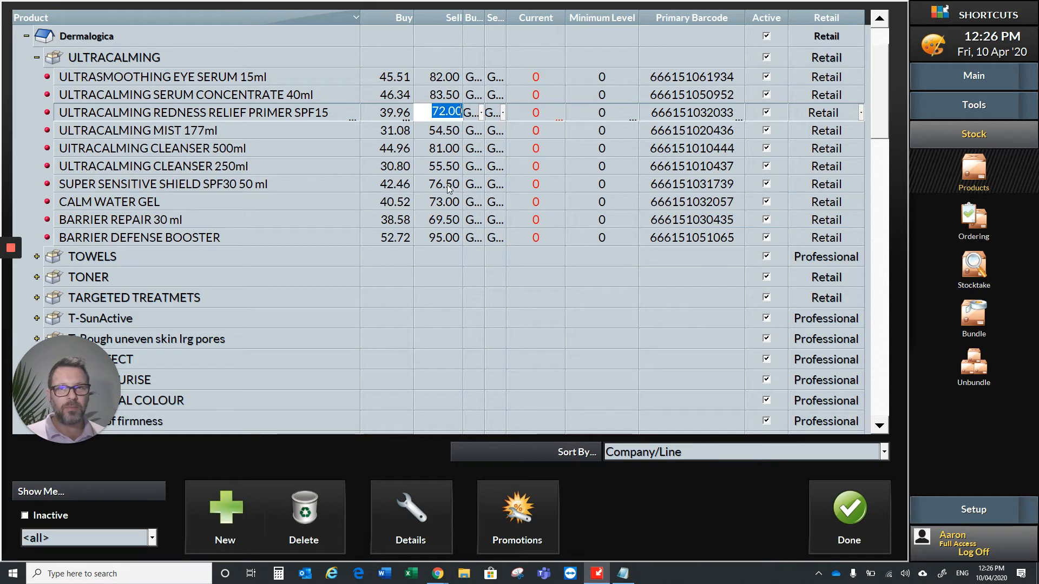
click(544, 77)
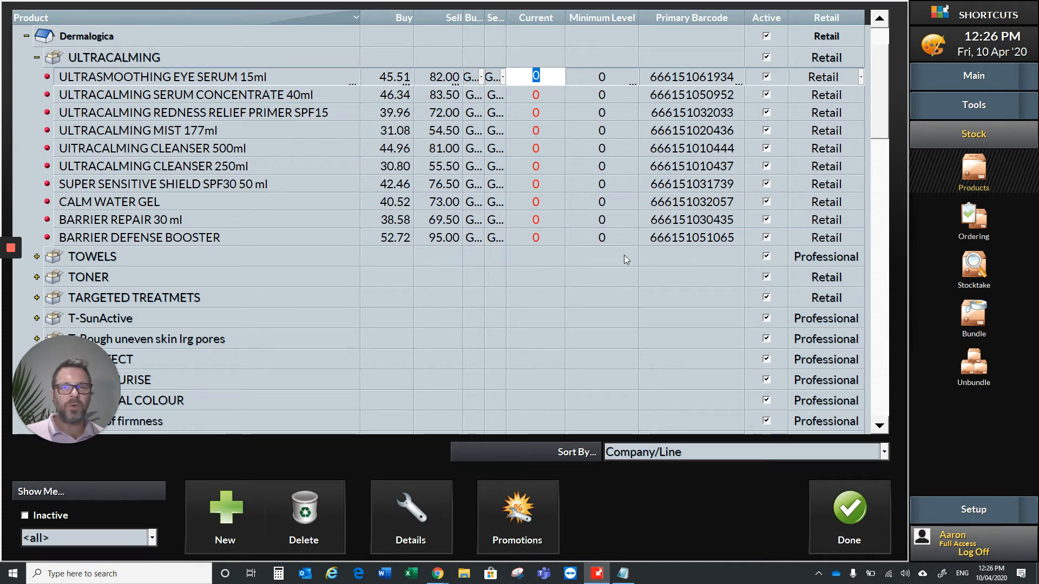
Step: Create a new stocktake definition with the description "Shopify"
click(978, 274)
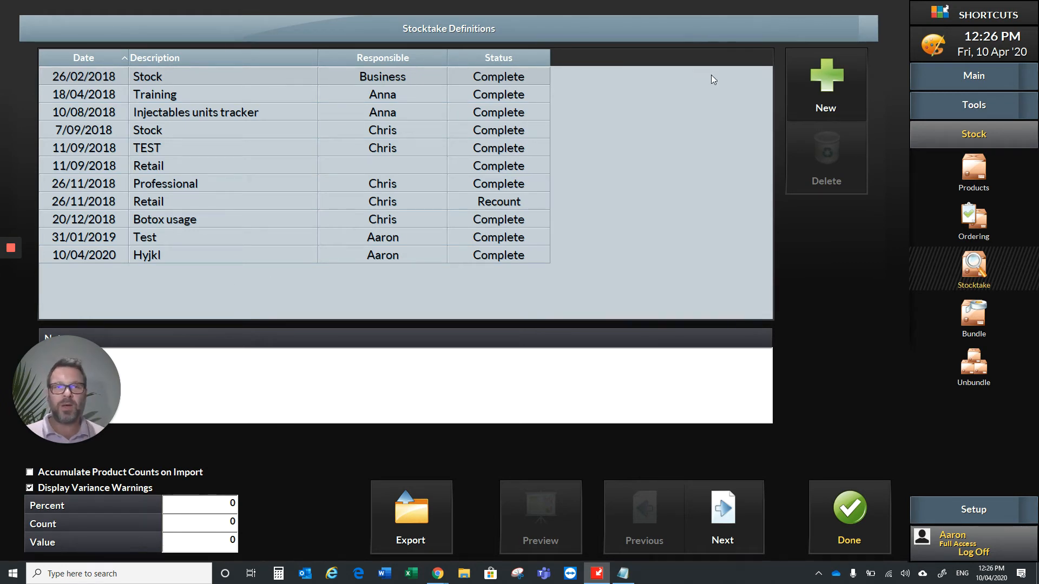
click(831, 77)
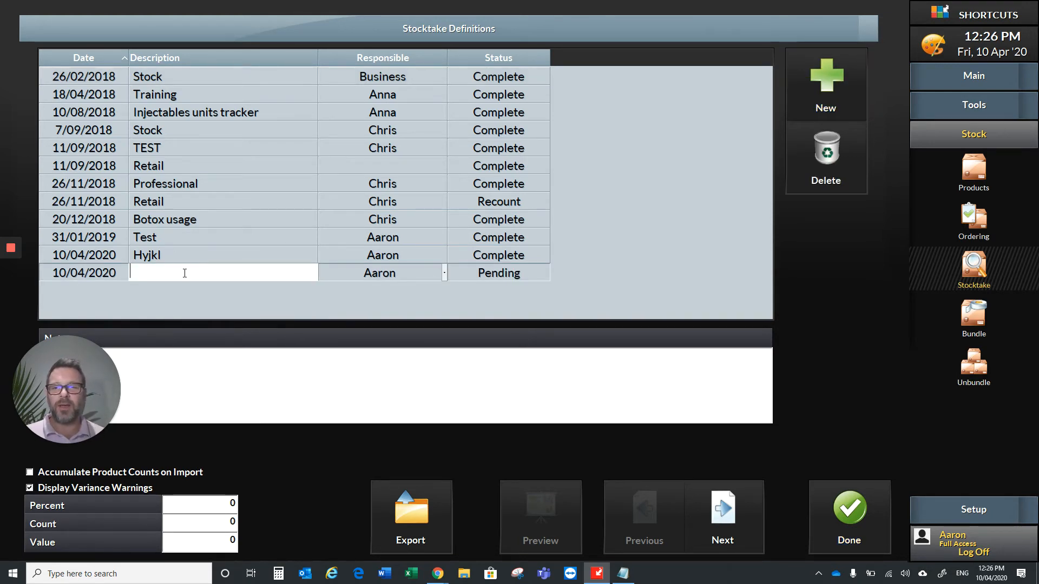
text(S)
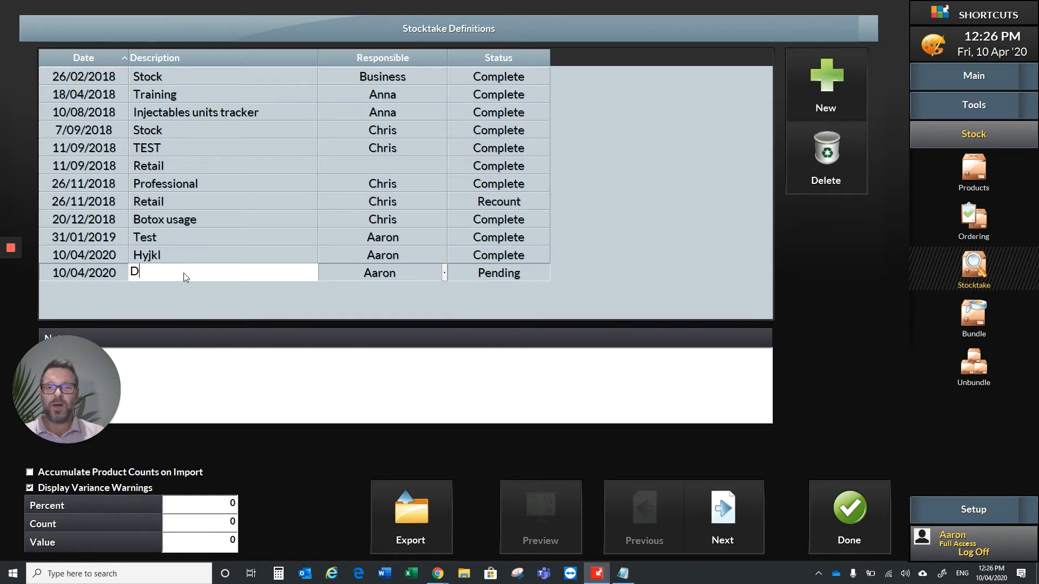
text(hopify)
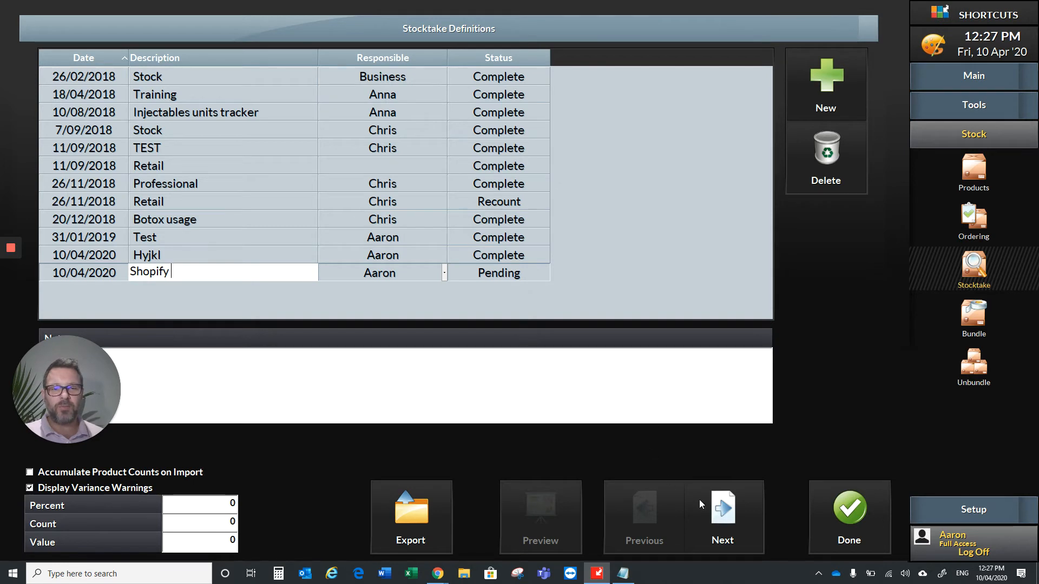
Step: Add all products of the Dermalogica ULTRACALMING line to the entries of the Shopify stocktake
click(732, 534)
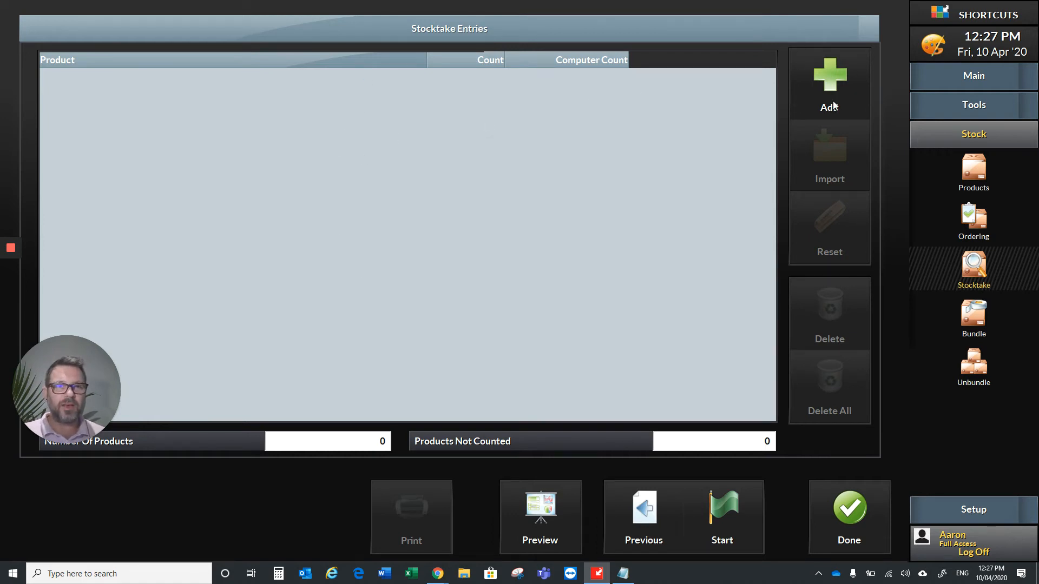
click(833, 77)
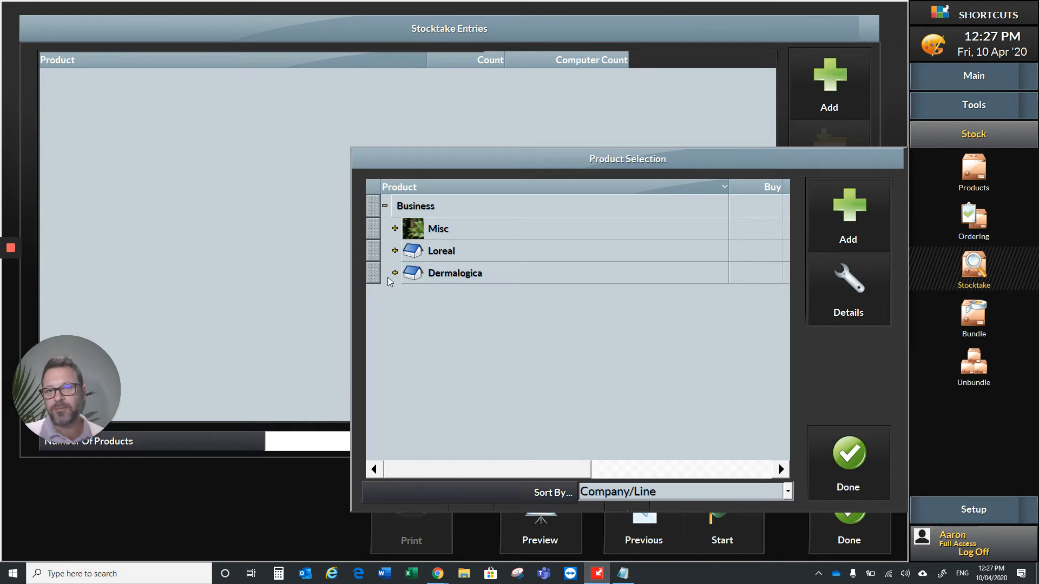
click(477, 278)
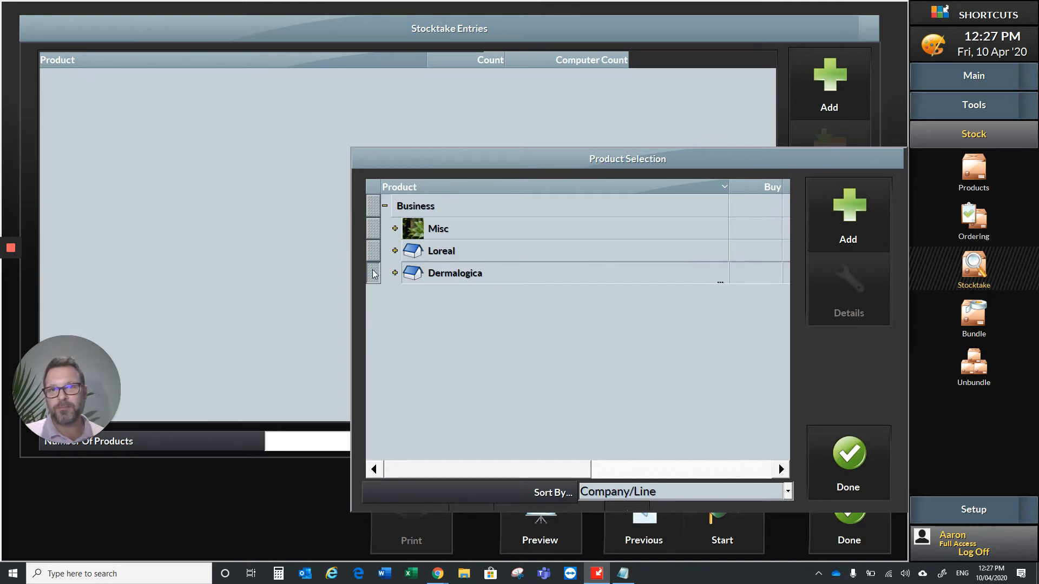
click(395, 273)
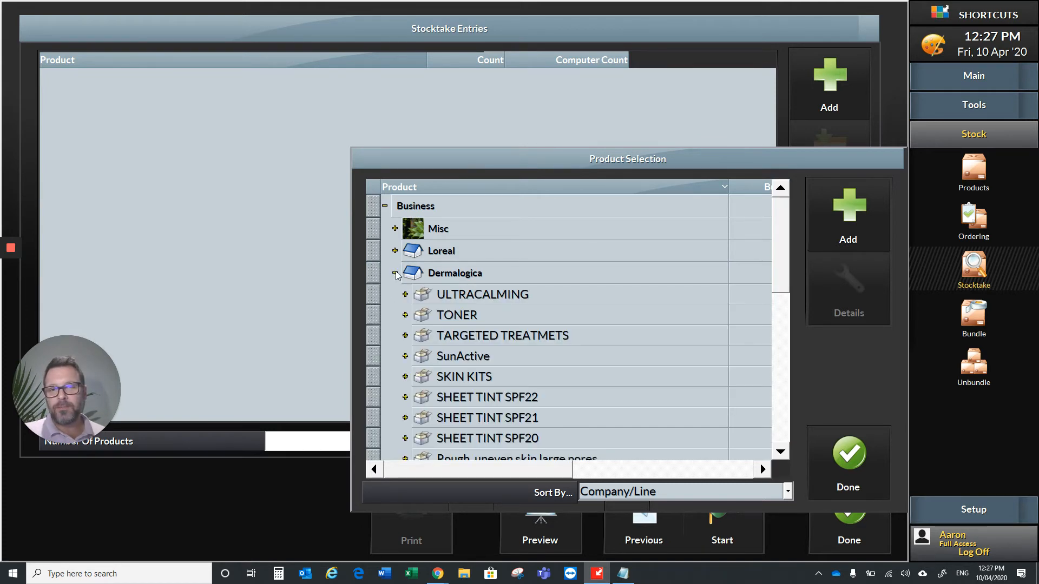
click(405, 295)
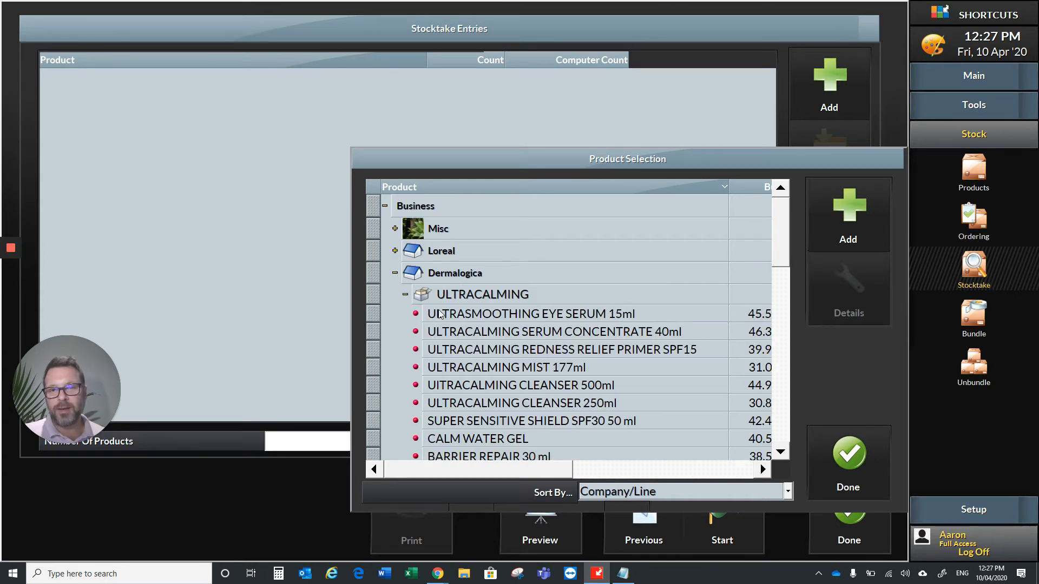
click(405, 295)
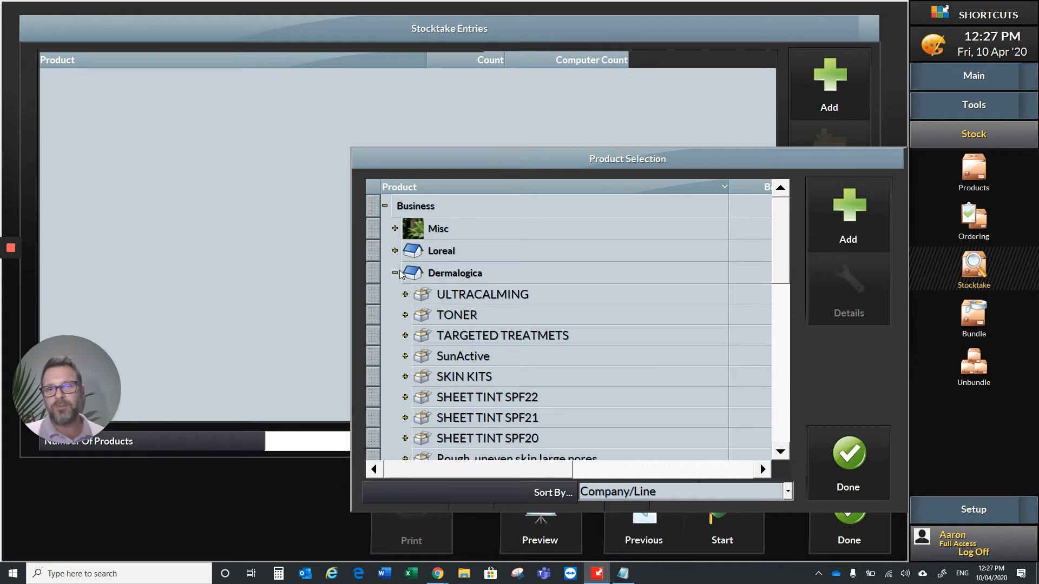
click(379, 274)
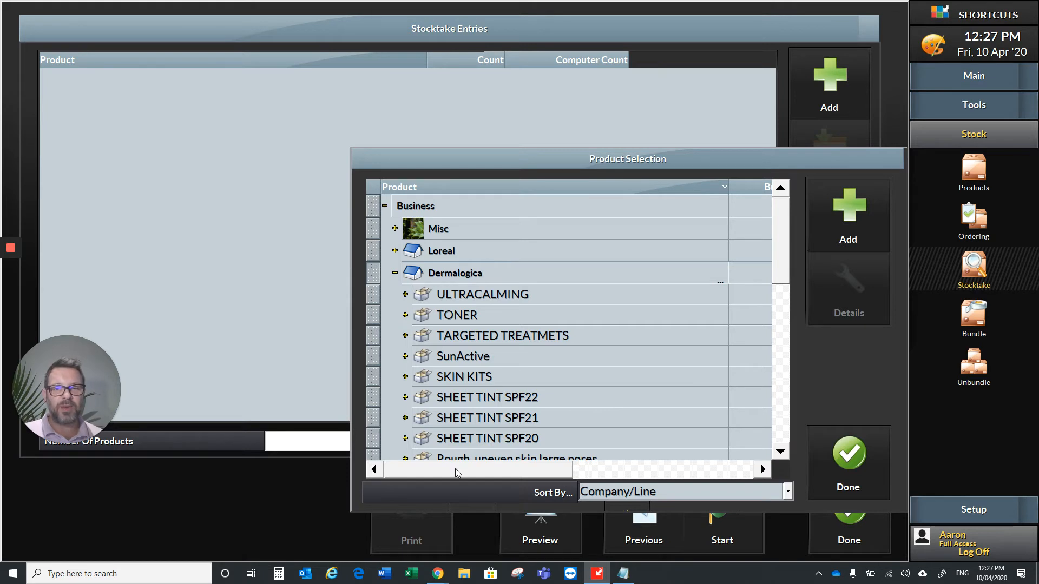
click(373, 293)
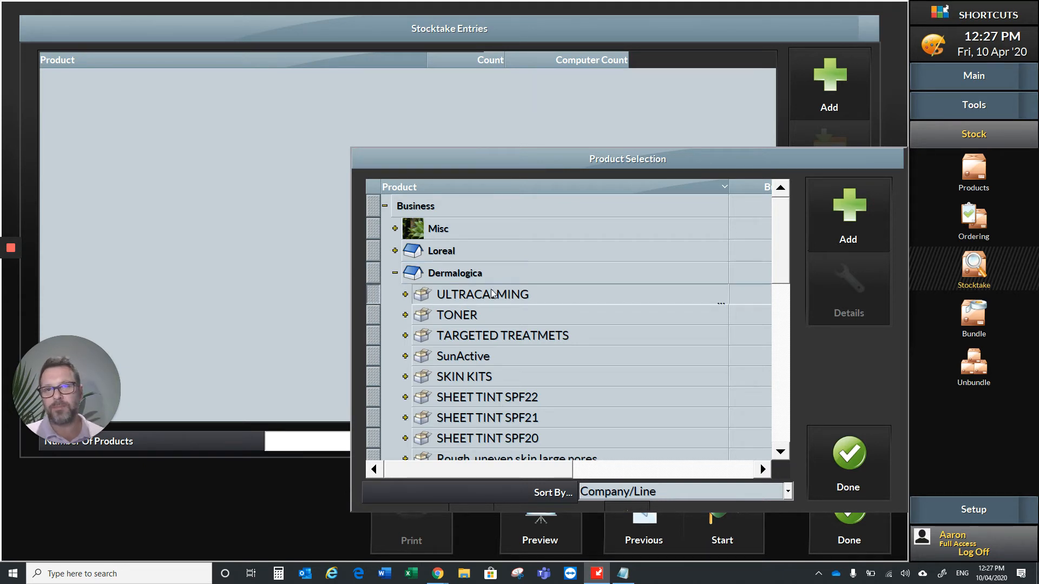
click(405, 295)
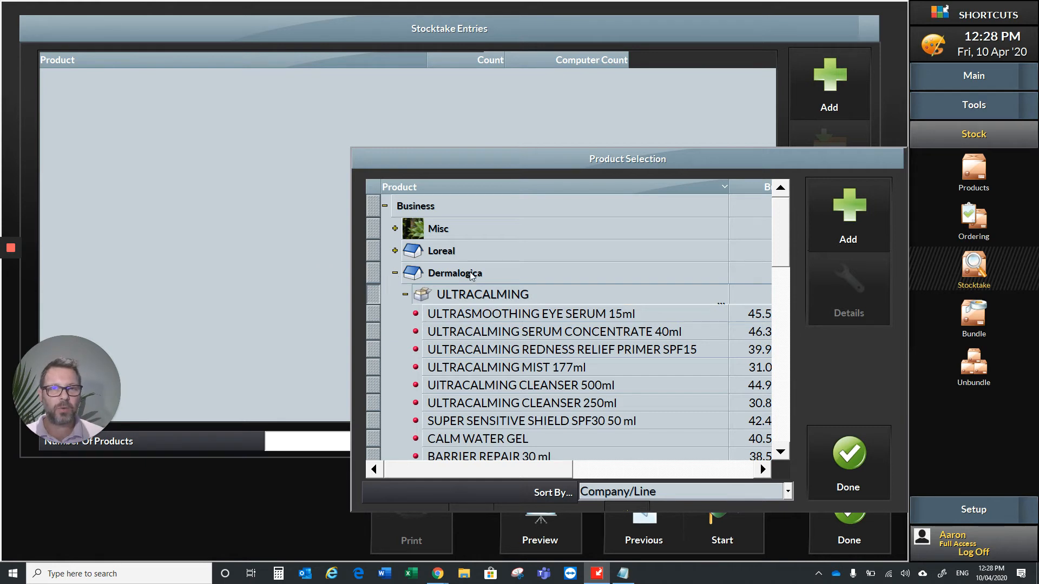
click(848, 215)
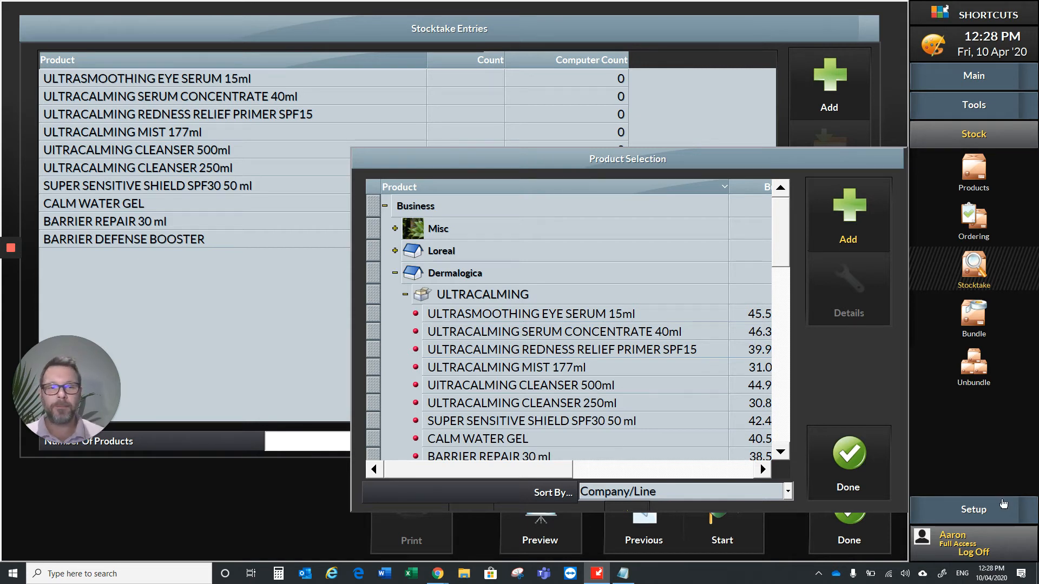
click(855, 457)
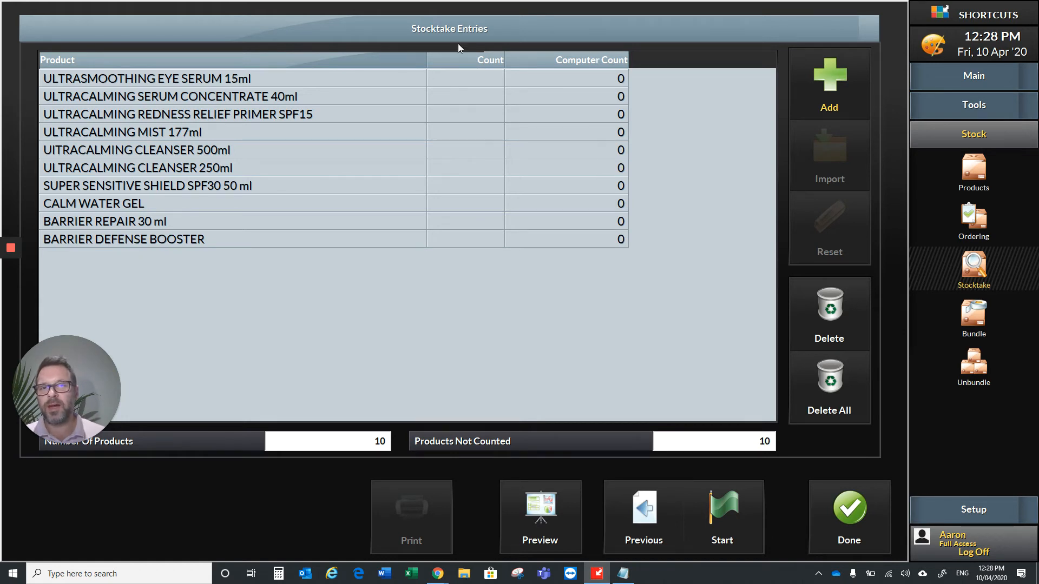
Step: Check which columns are available for the stocktake entries and activate the Shopify stocktake
right_click(550, 61)
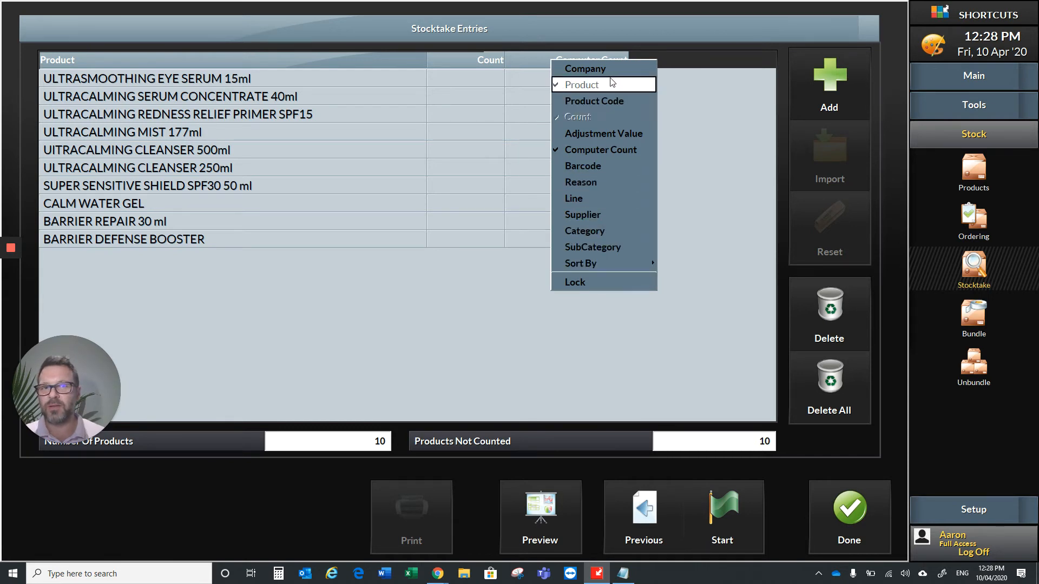
click(464, 297)
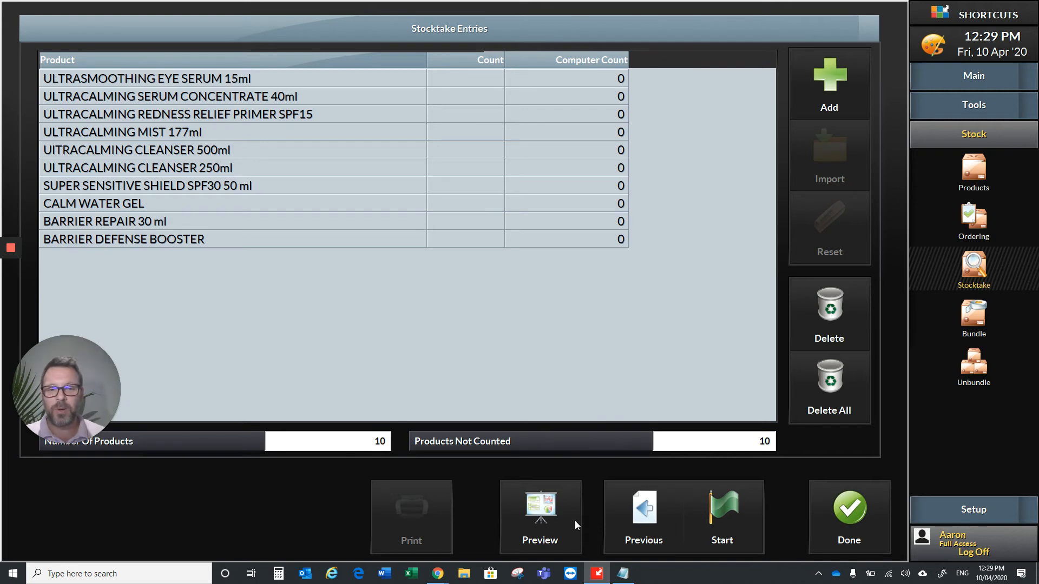
click(735, 518)
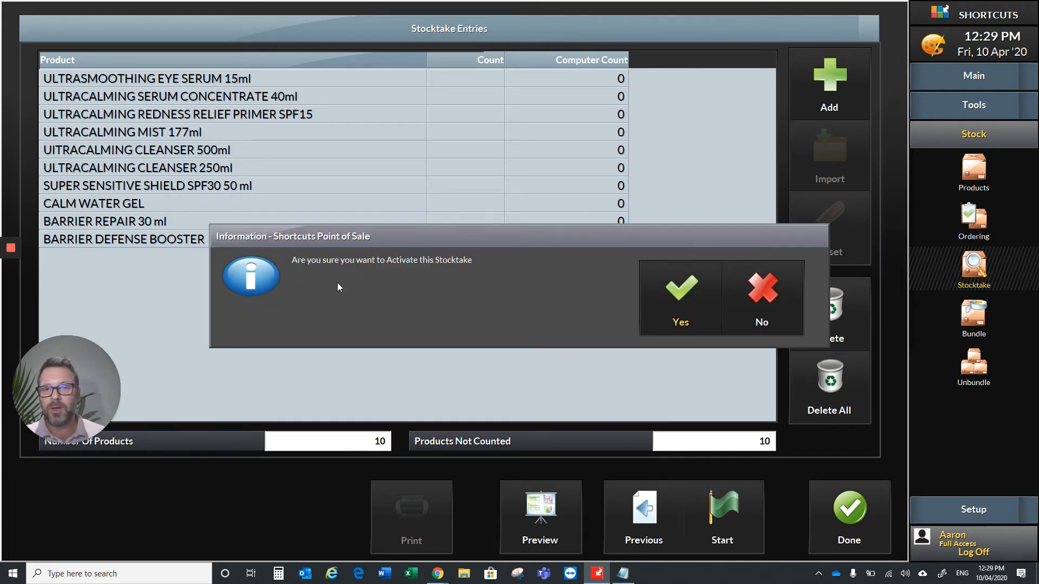
click(680, 303)
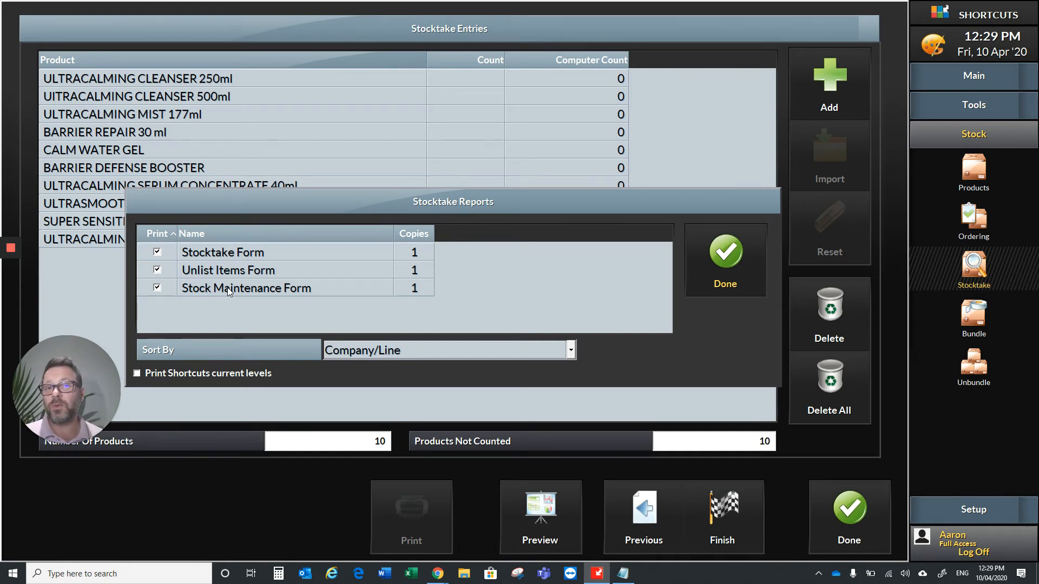
Step: Exclude the Stocktake Form, Unlist Items Form and Stock Maintenance Form from printing, and close the stocktake and the product list
click(158, 270)
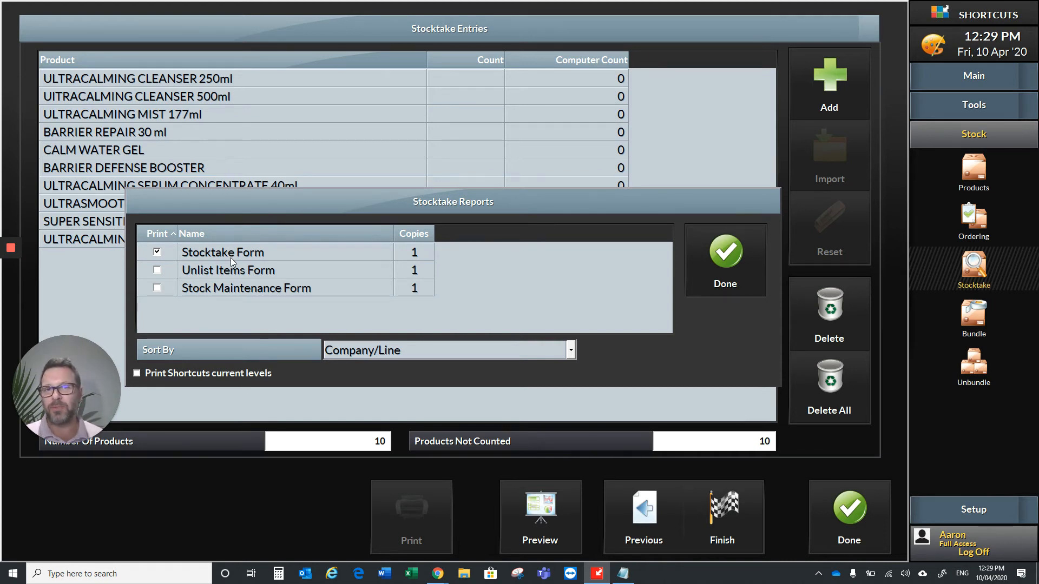
click(157, 253)
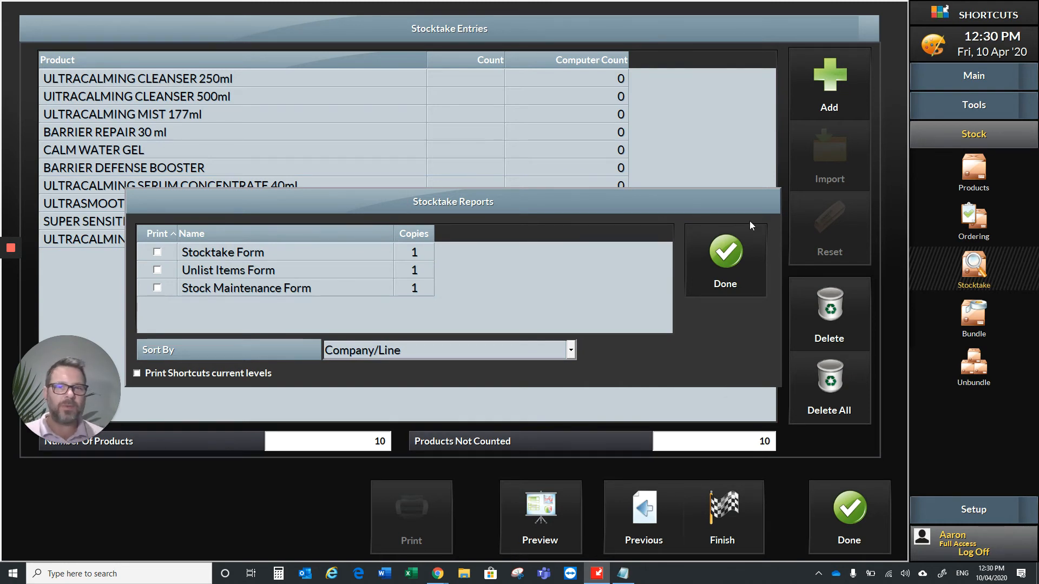
click(737, 253)
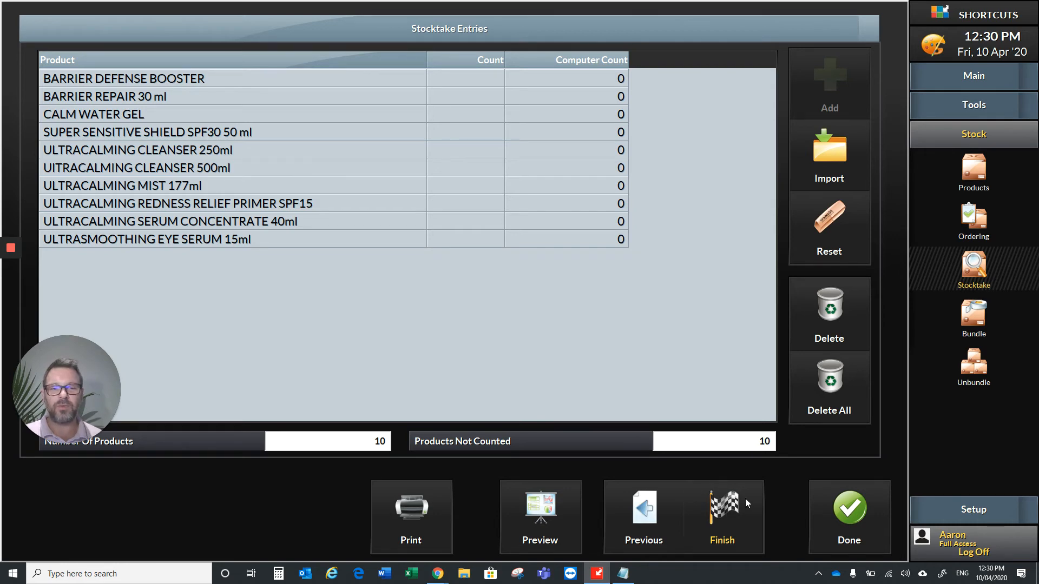
click(858, 513)
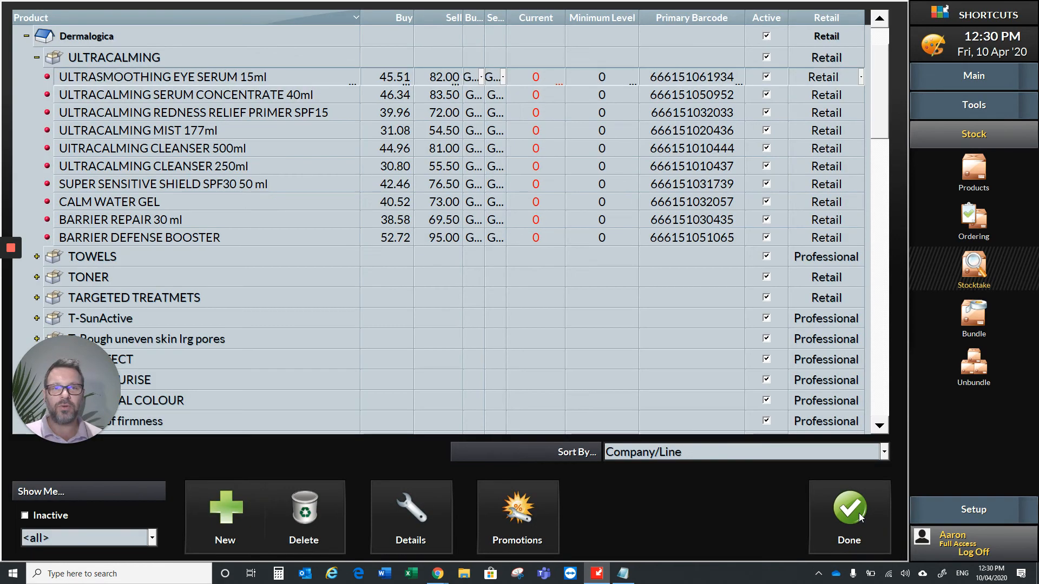
click(858, 514)
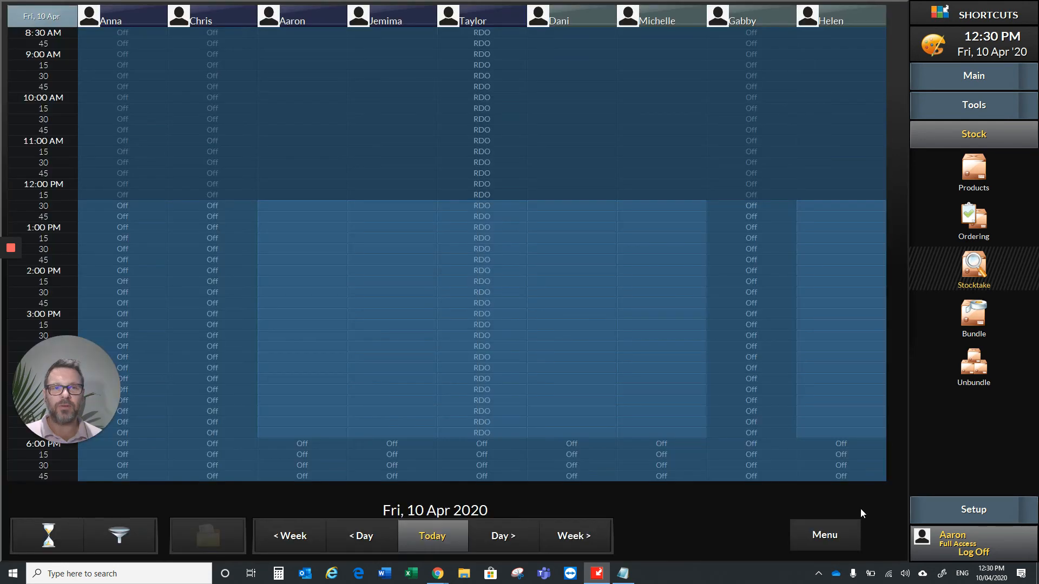
Step: Reopen the entries of the active Shopify stocktake from the stocktake definitions
click(959, 79)
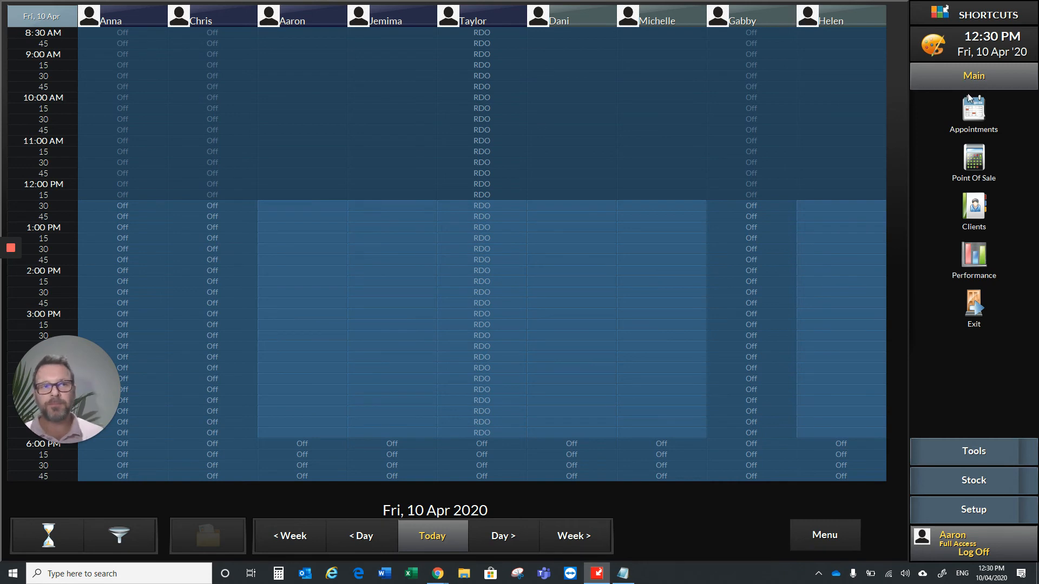
click(988, 487)
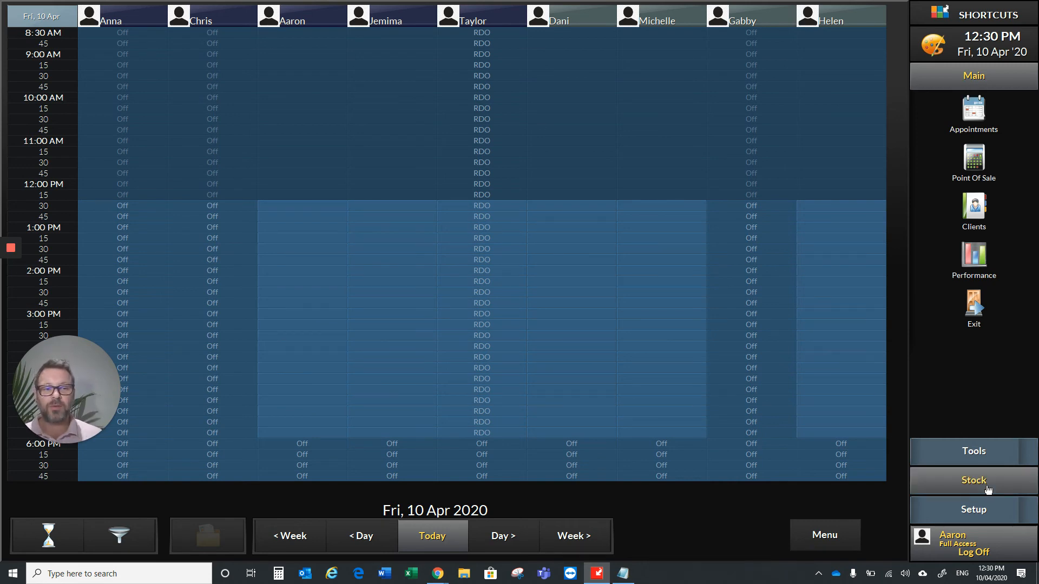
click(973, 265)
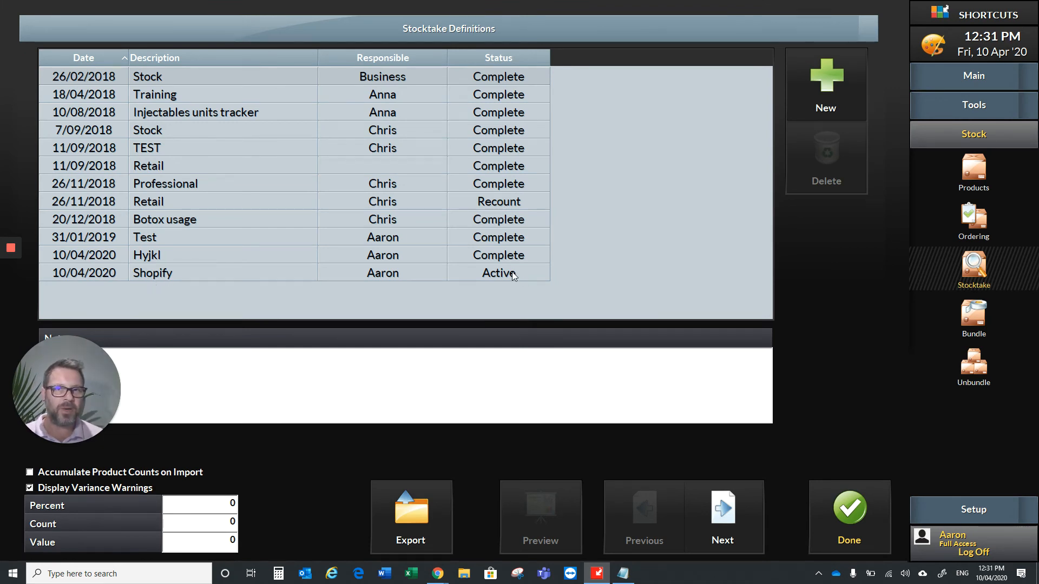
click(269, 274)
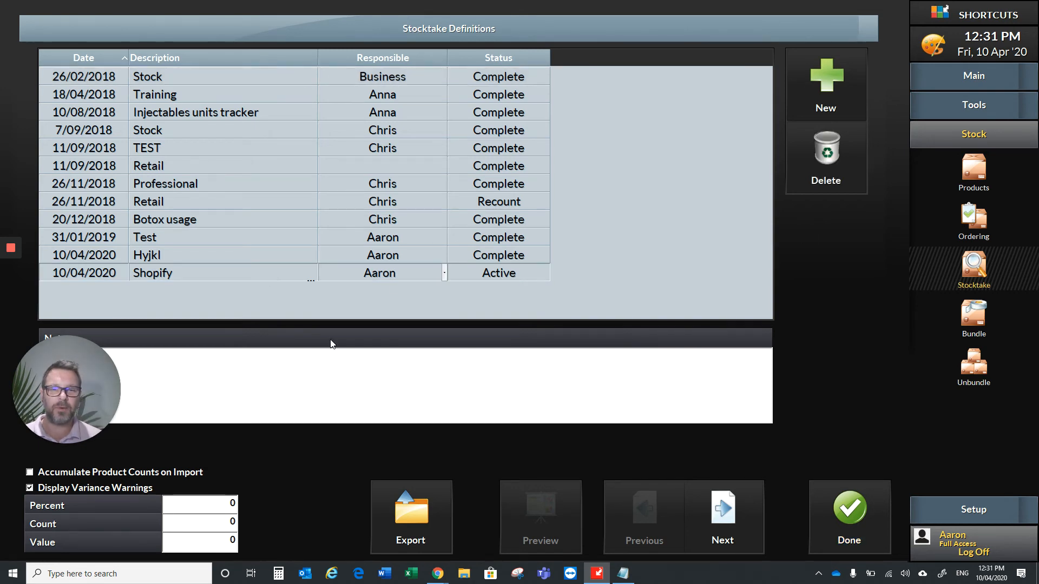
click(736, 514)
click(736, 515)
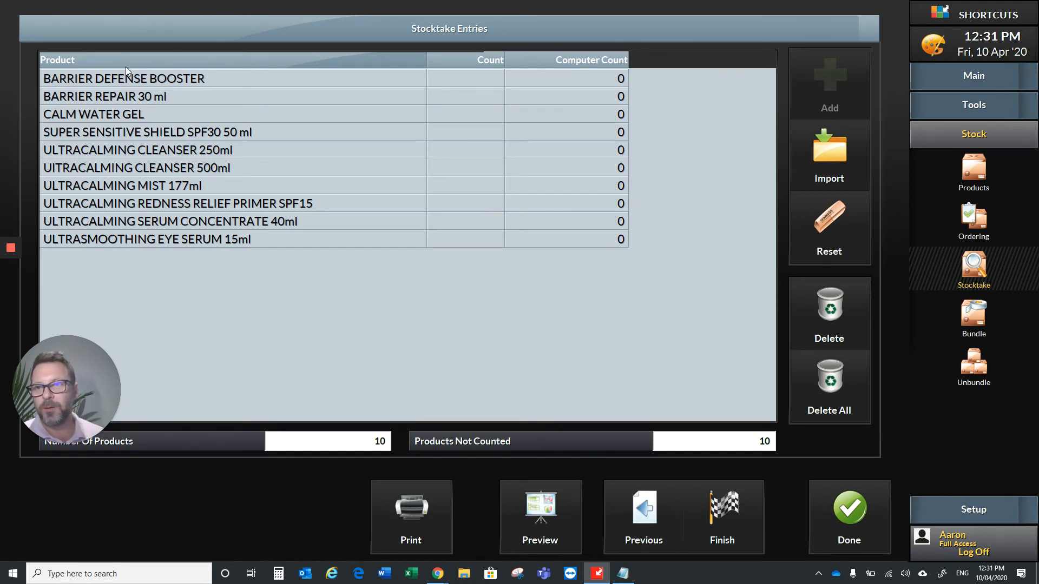
Step: Enter a count of 2 for every product from BARRIER DEFENSE BOOSTER to ULTRASMOOTHING EYE SERUM 15ml
click(480, 81)
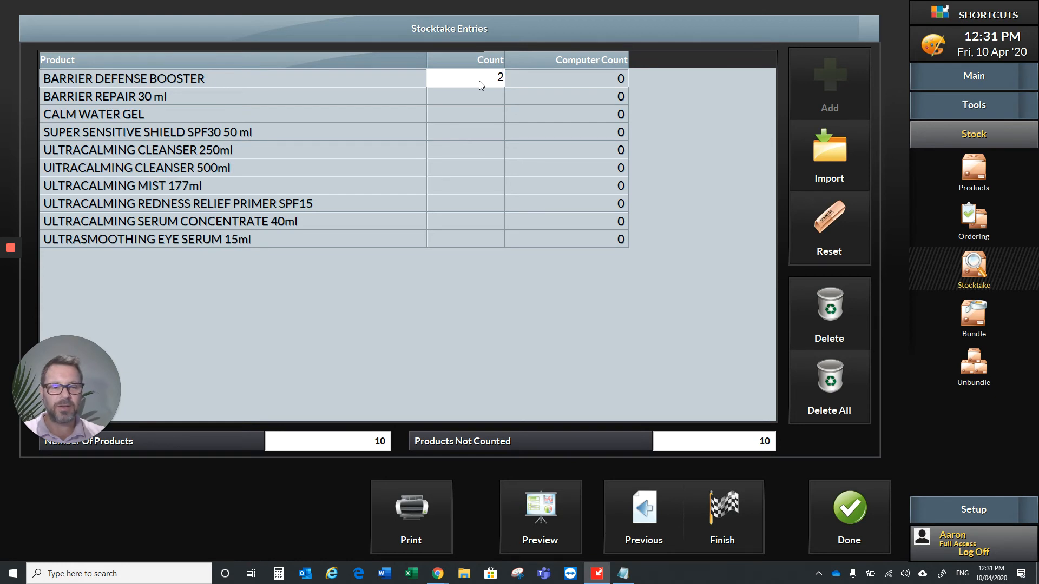
key(Return)
text(2)
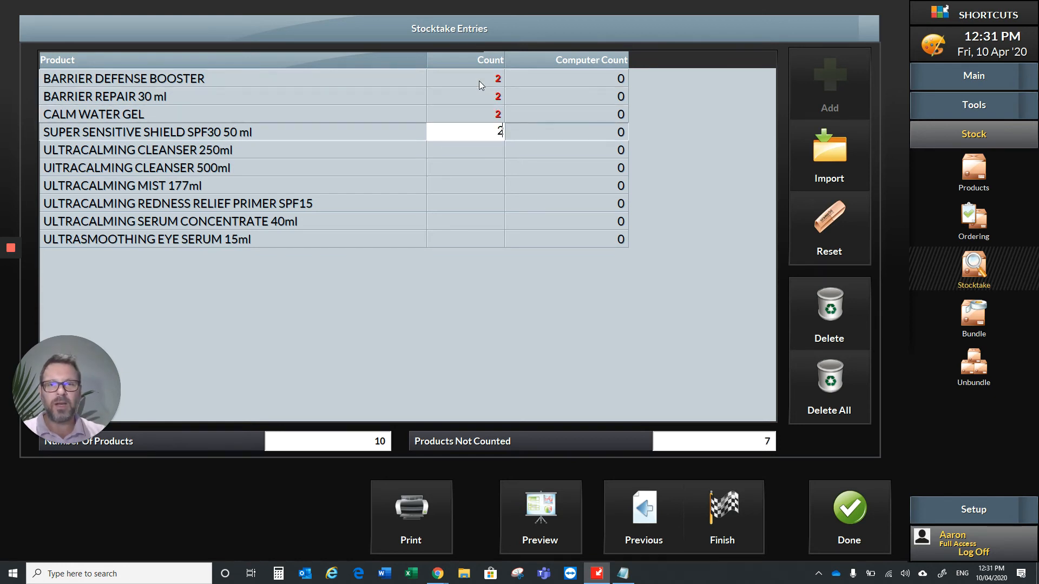
text( 2 2 2 2 2)
key(Return)
text(2)
key(Return)
text(2)
key(Return)
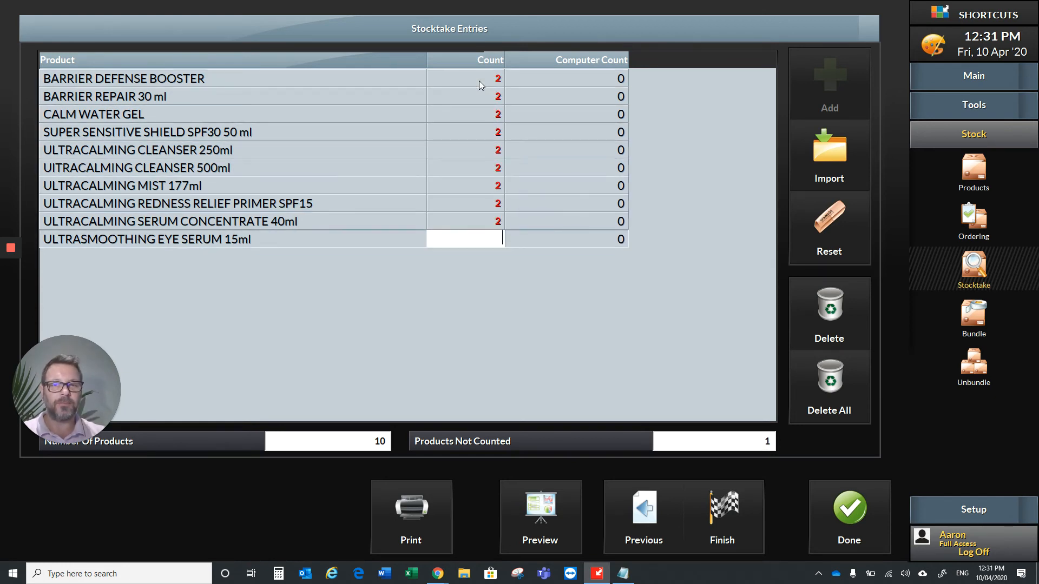
text(2)
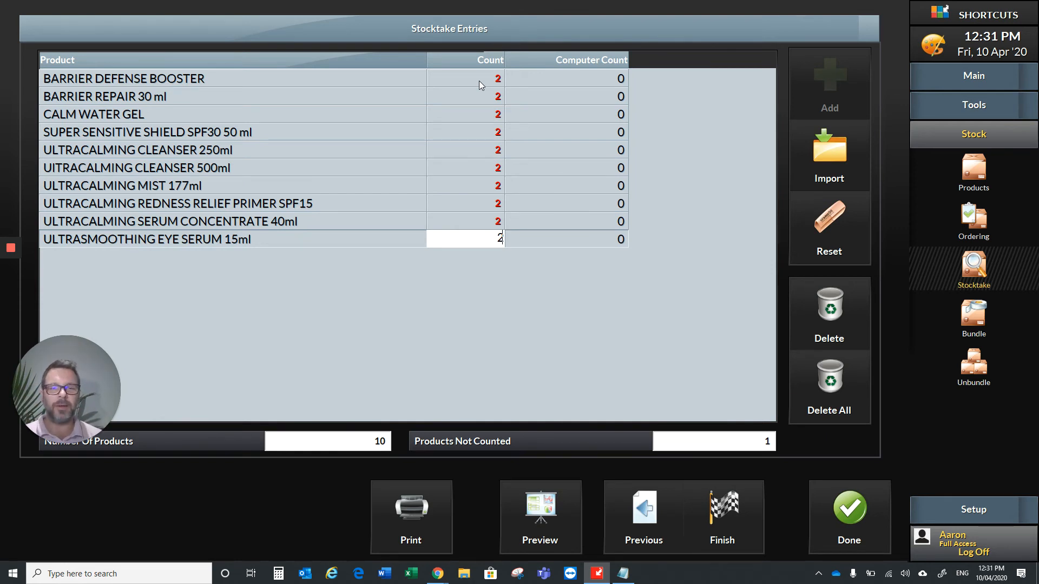
key(Return)
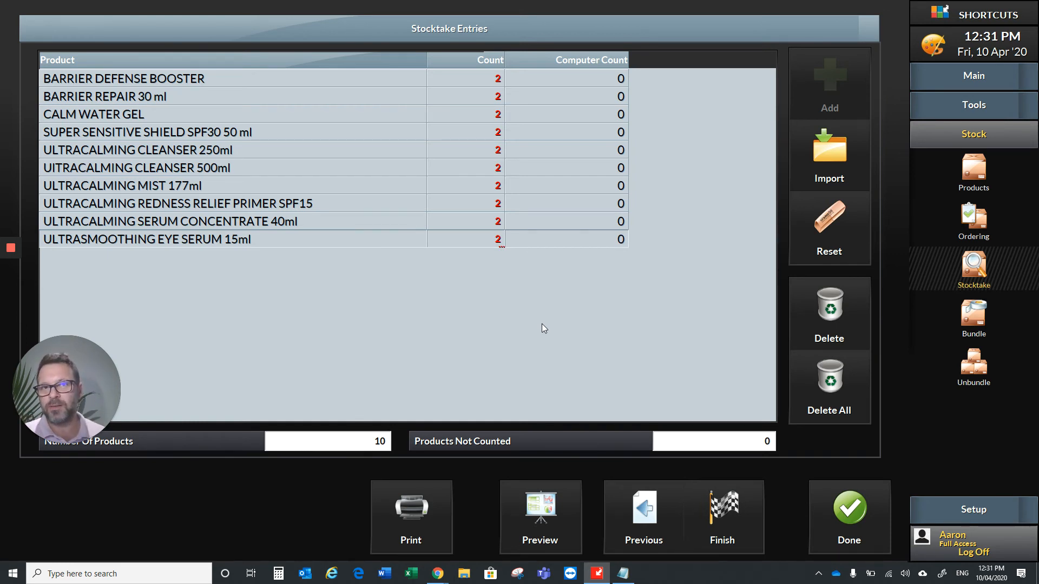
Step: Complete the Shopify stocktake without a recount so the stock levels update, and close its entries
click(732, 520)
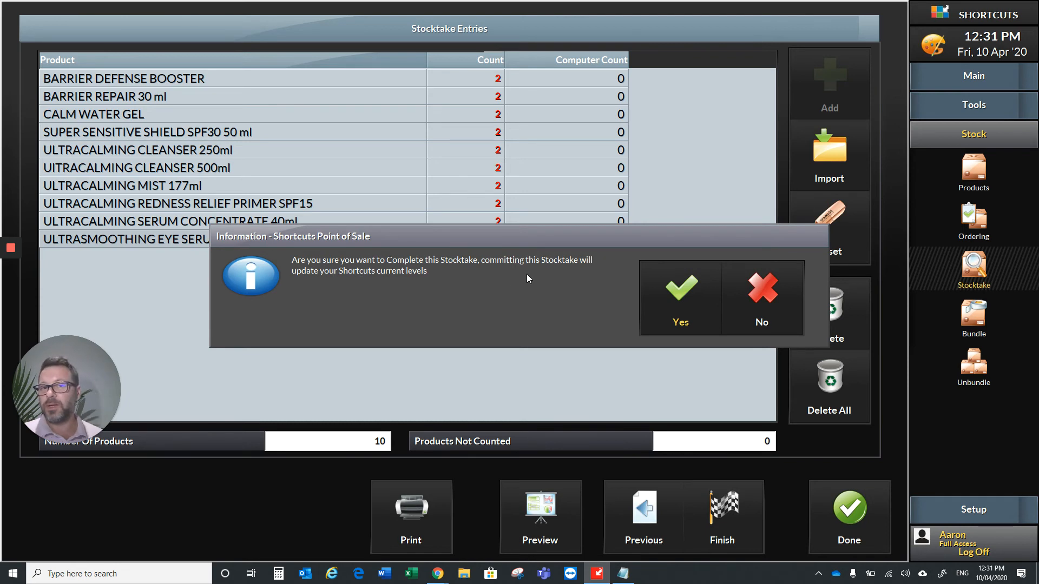
click(680, 293)
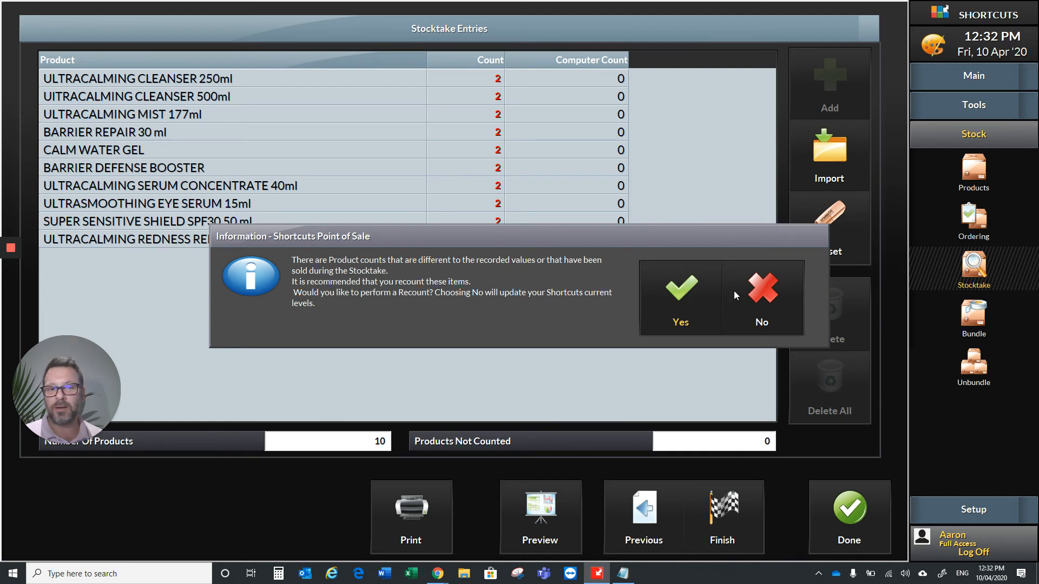
click(766, 290)
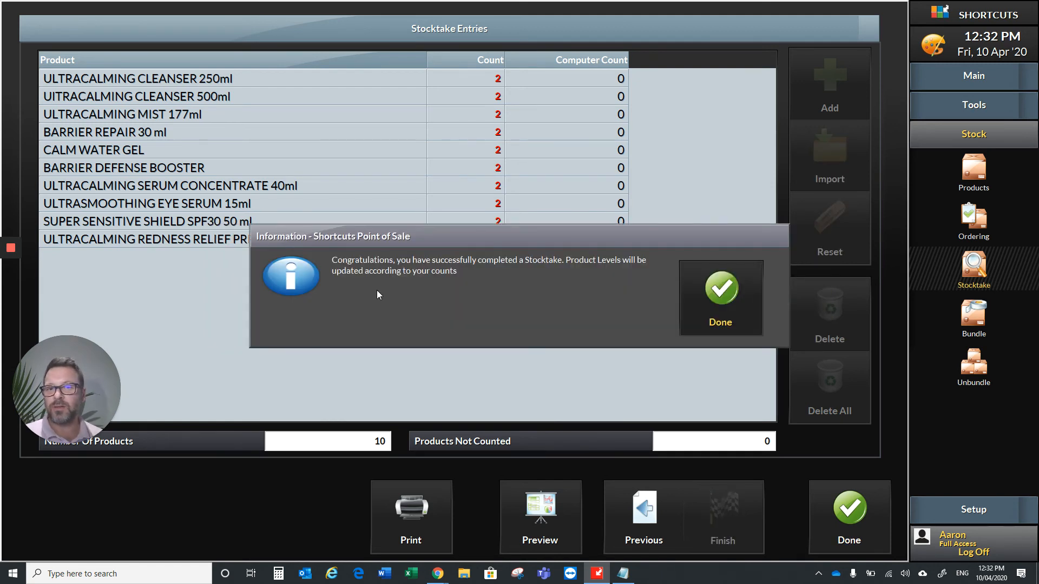
click(727, 284)
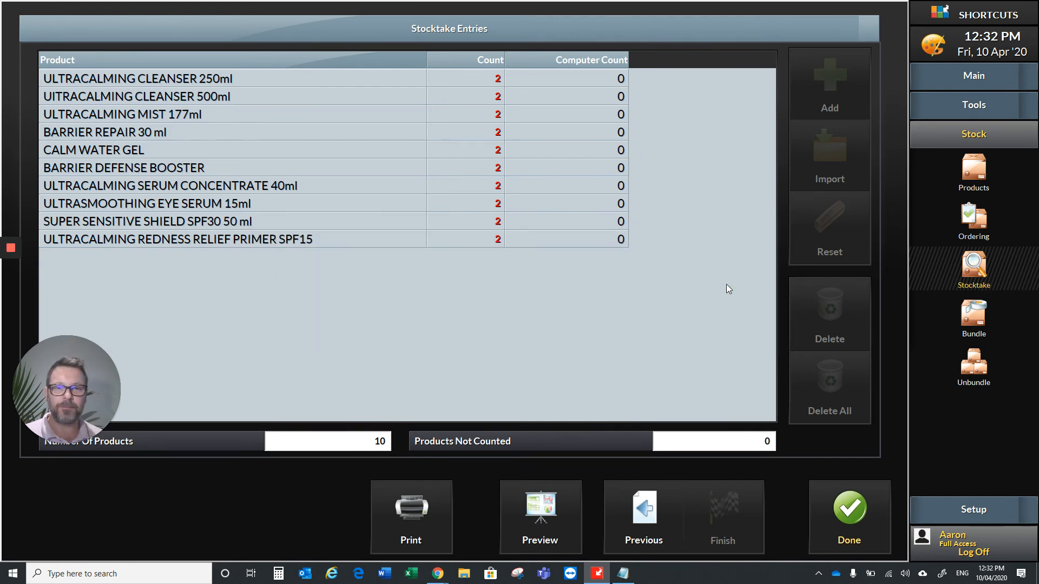
click(823, 510)
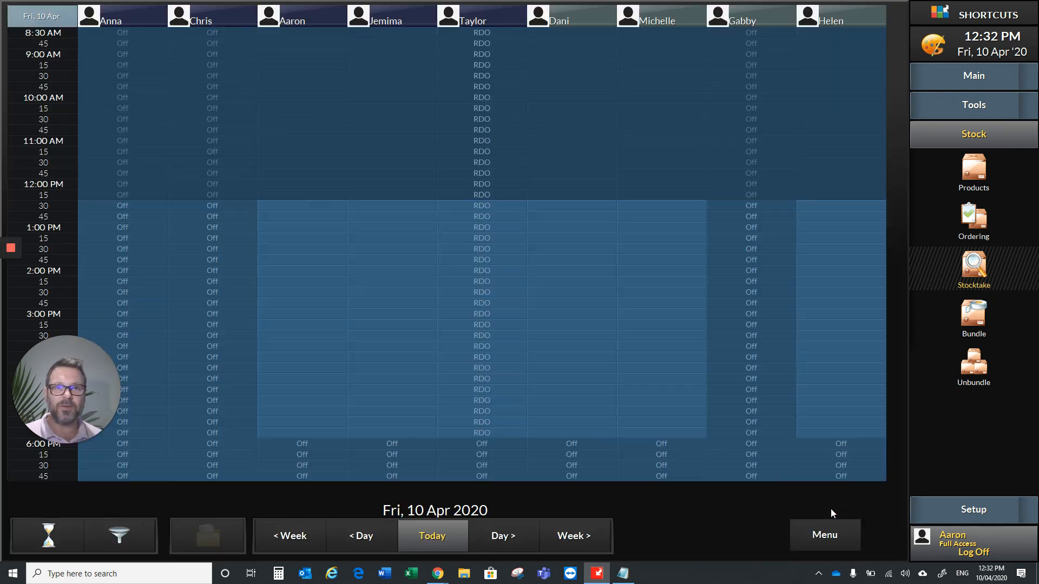
Step: Check the current stock levels of the Dermalogica ULTRACALMING products in the product list, close it and return to the main options
click(971, 171)
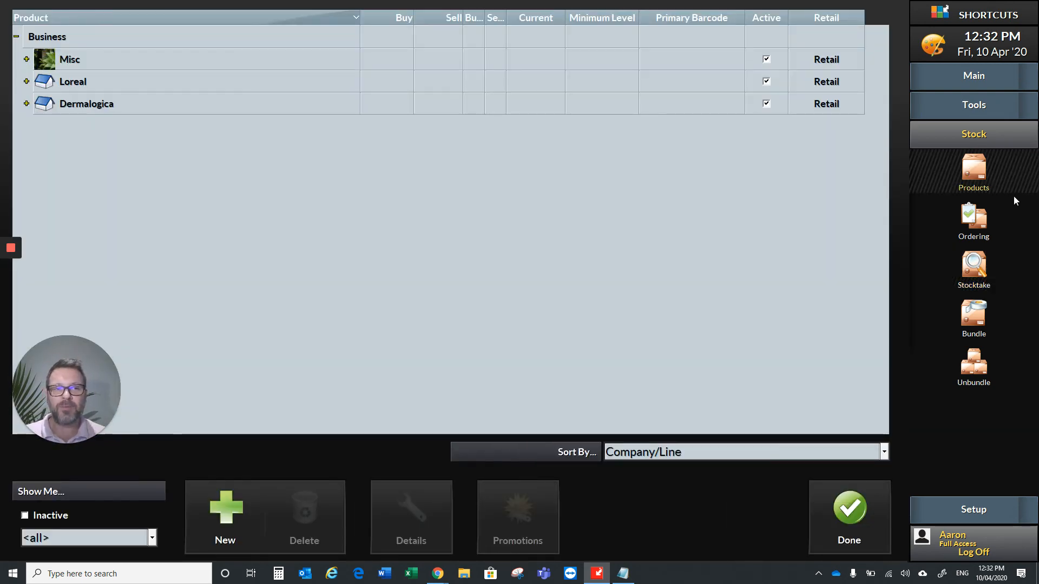
click(25, 103)
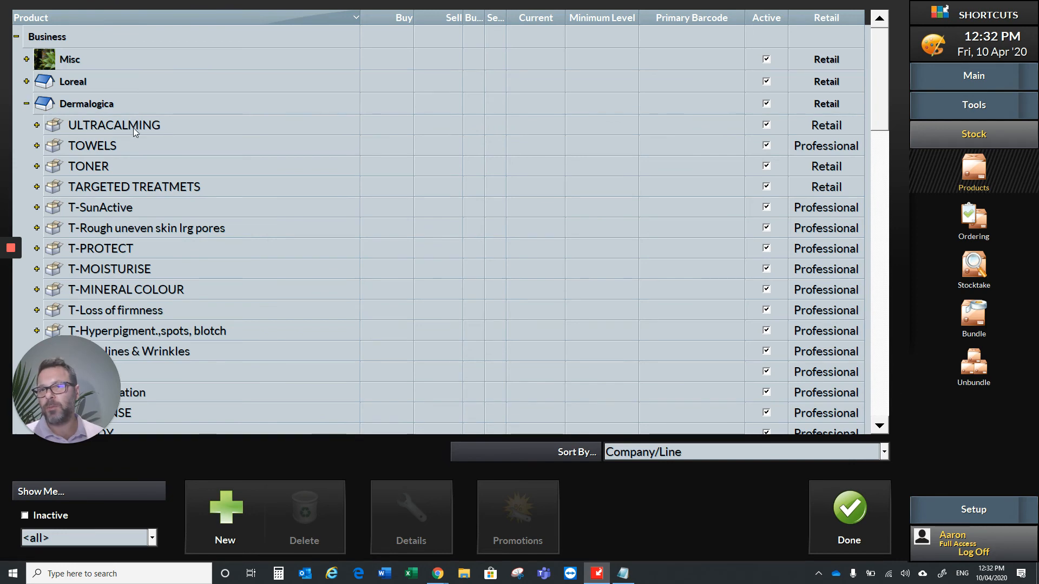
click(36, 125)
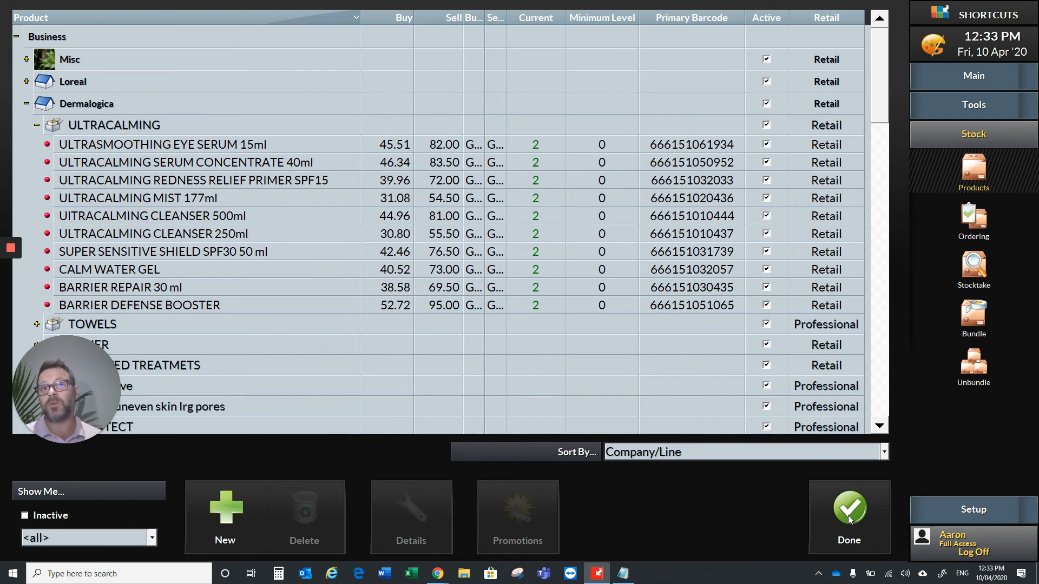
click(864, 508)
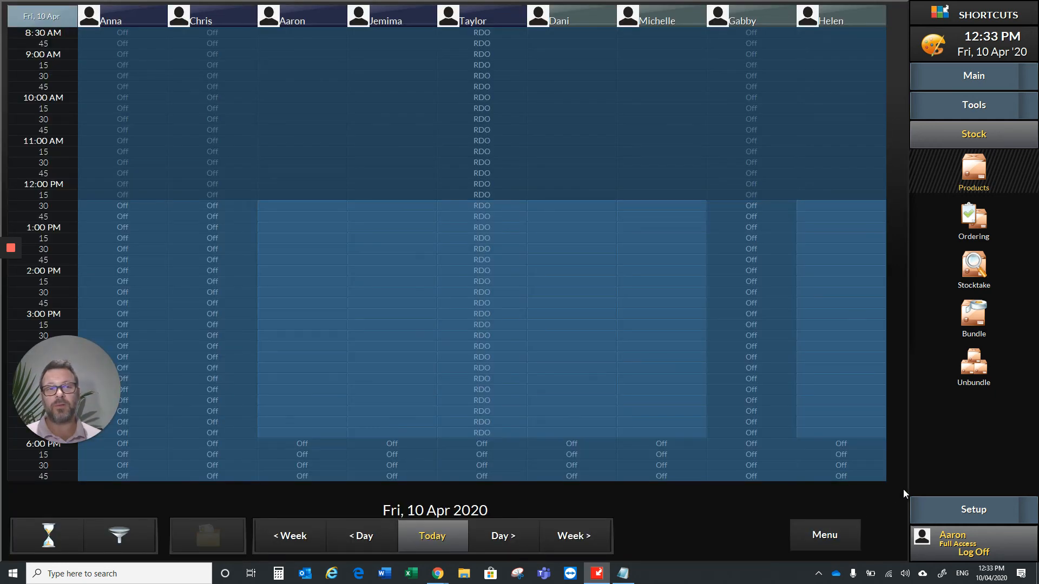
click(947, 78)
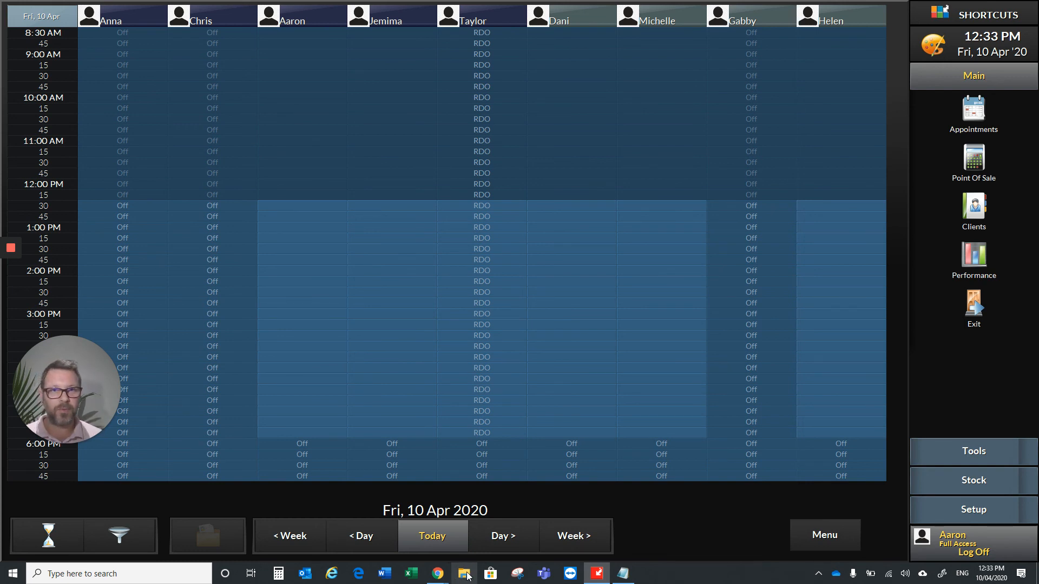
Step: Switch to This PC in File Explorer and open the shopifyexport folder on Local Disk (C:)
click(64, 574)
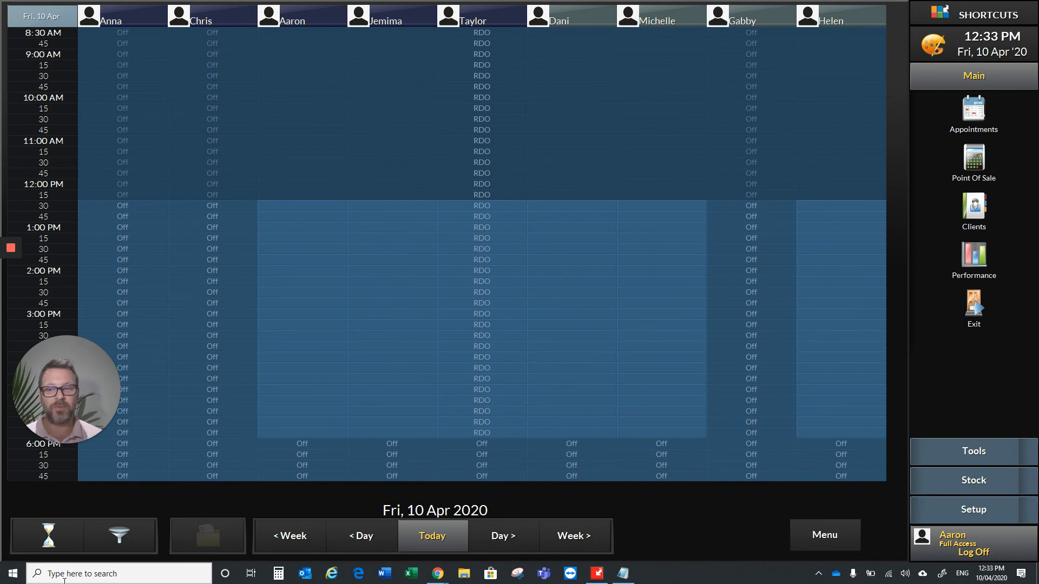
text(pc)
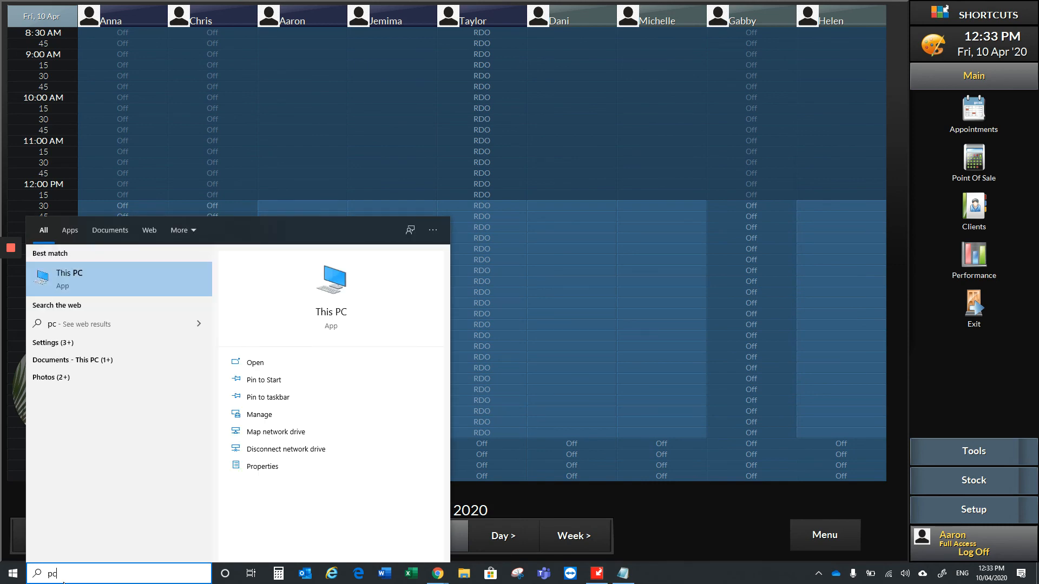
click(327, 314)
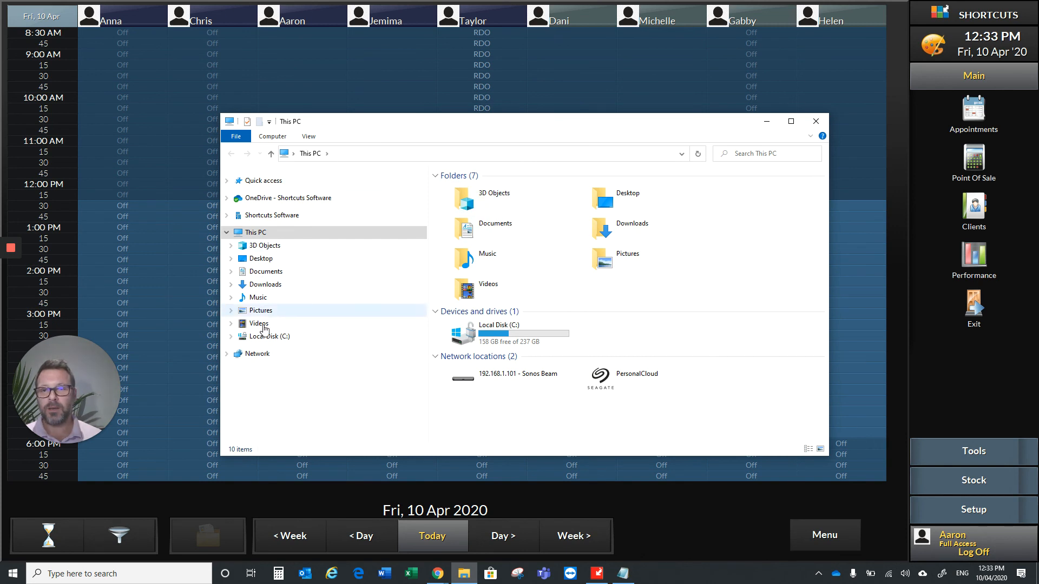
click(231, 336)
scroll(379, 320, down, 1)
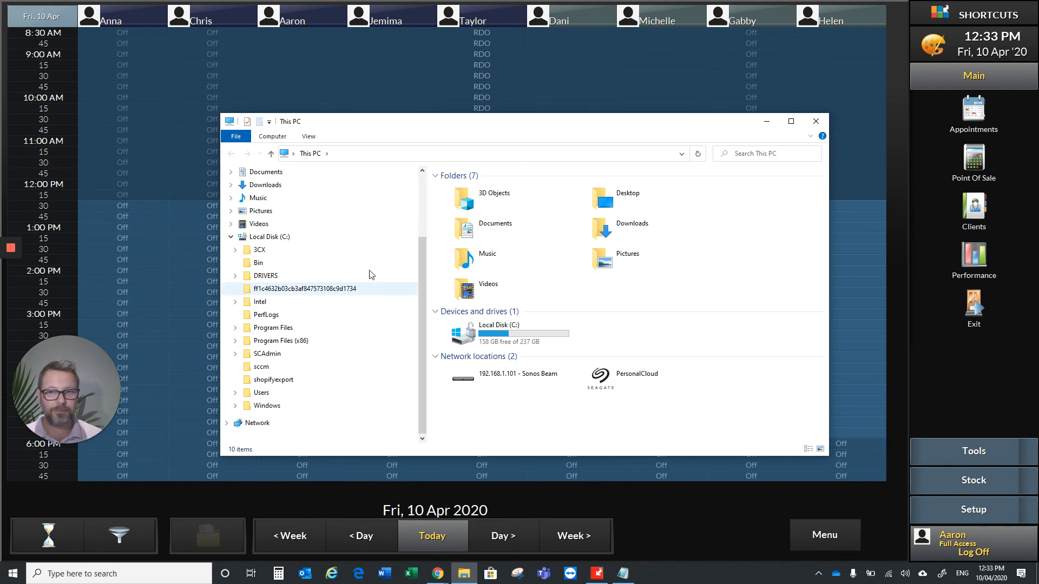
click(277, 381)
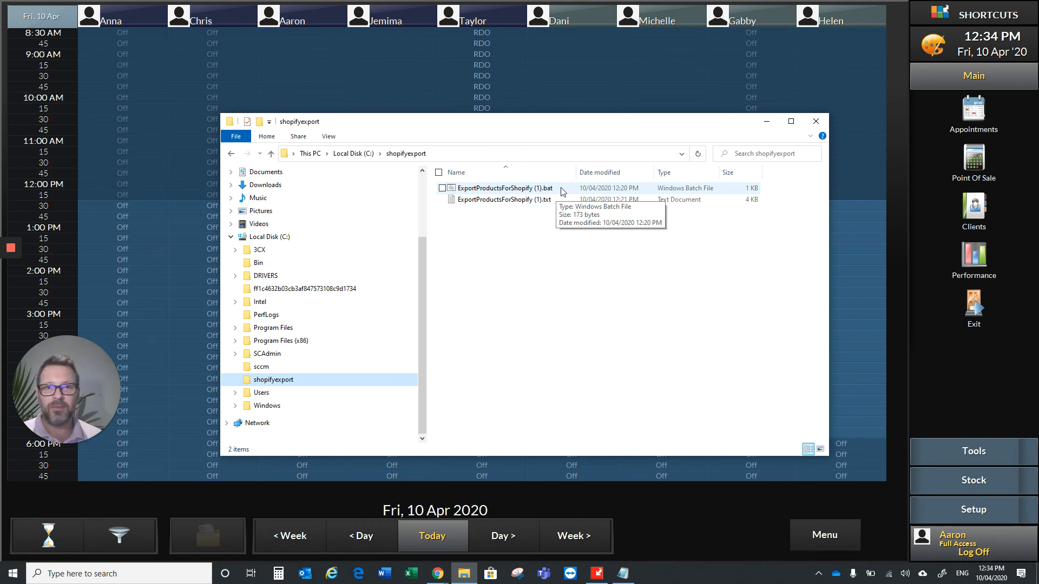
Step: Run ExportProductsForShopify (1).bat as administrator and allow it to run despite the SmartScreen block
click(493, 188)
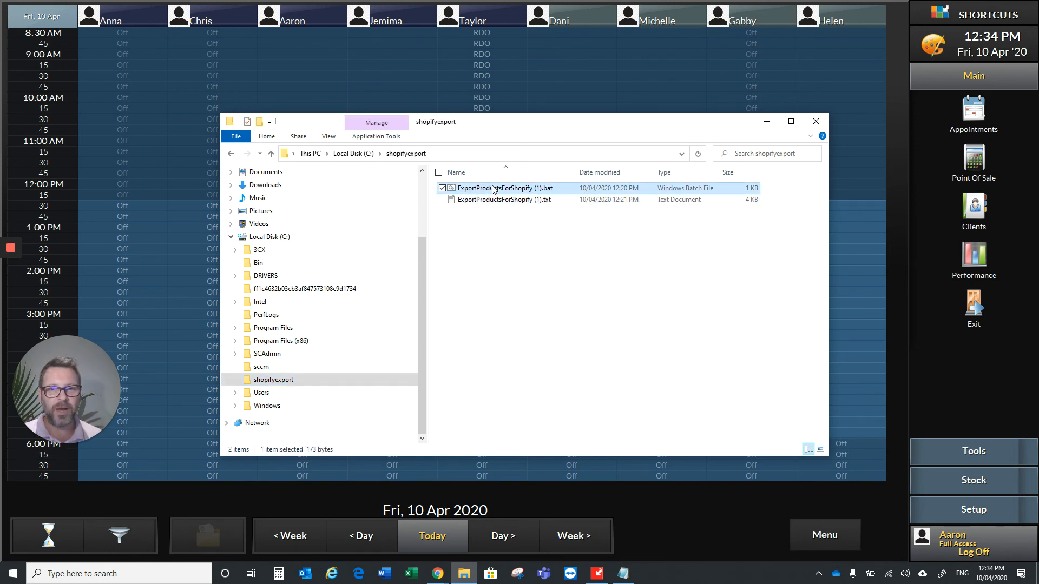
right_click(493, 189)
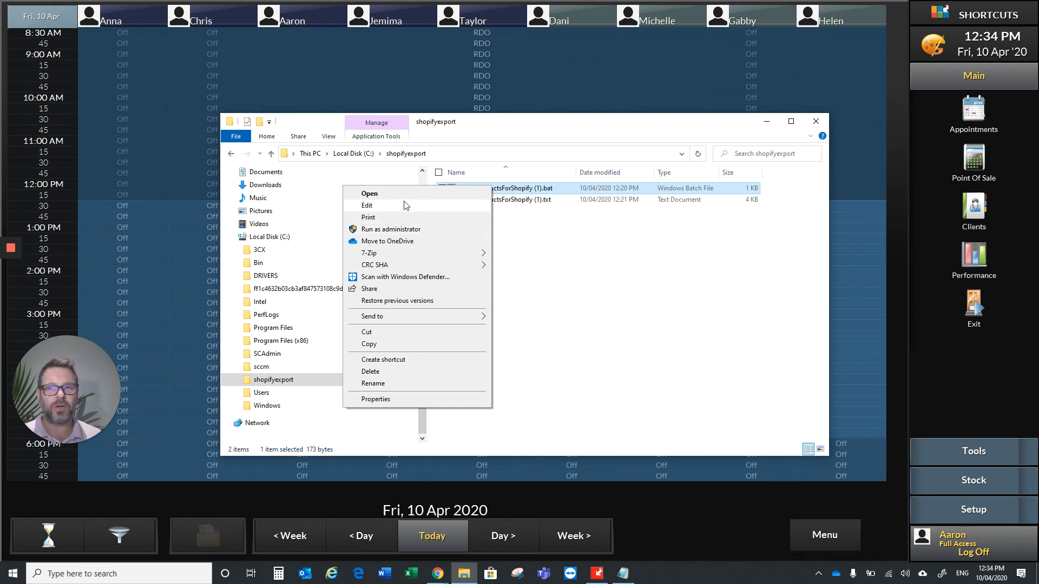
click(399, 232)
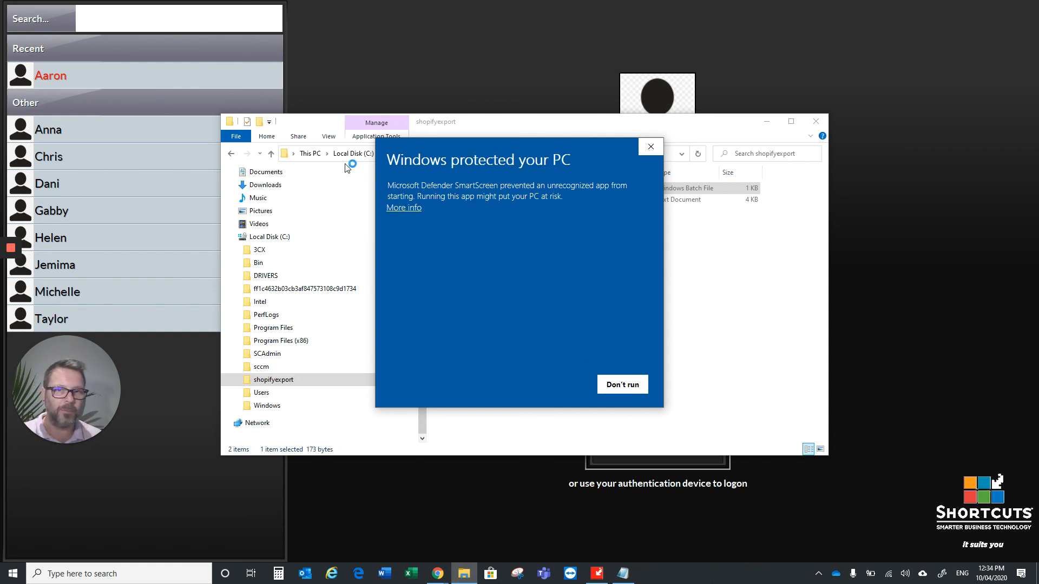
click(406, 208)
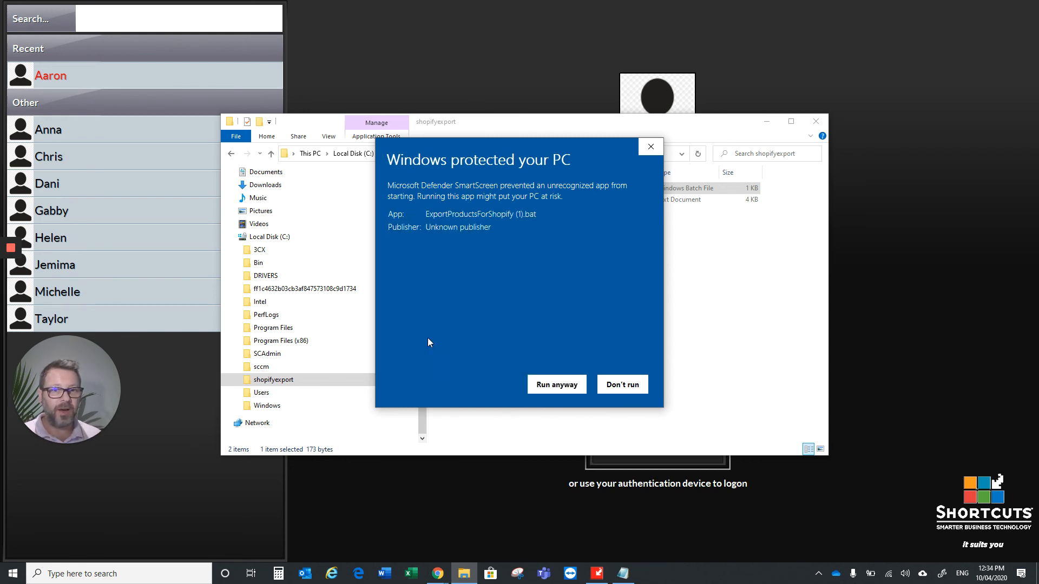
click(557, 388)
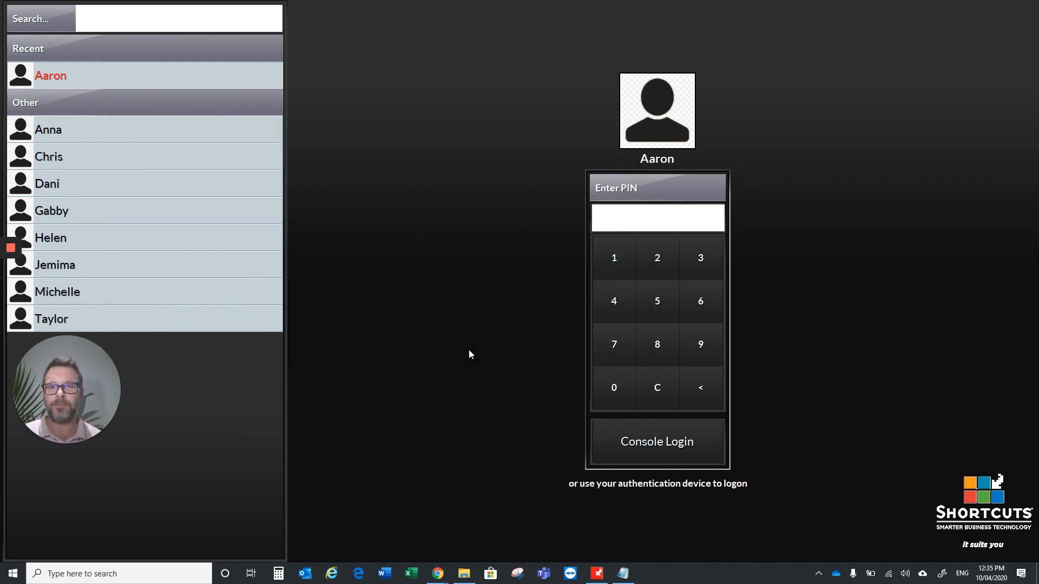
Step: Return to the shopifyexport folder and run ExportProductsForShopify (1).bat as administrator again
click(464, 574)
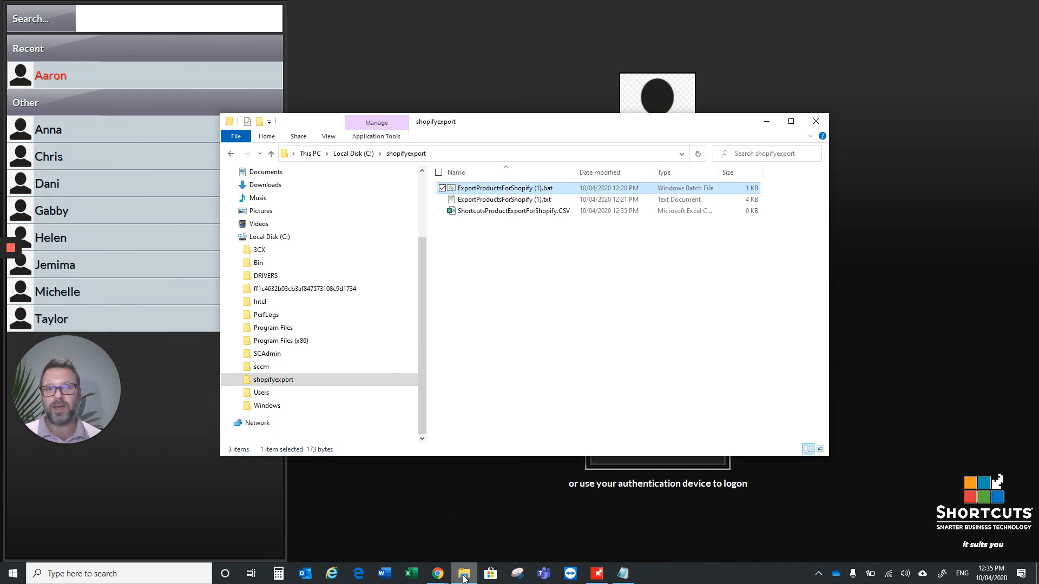
click(464, 236)
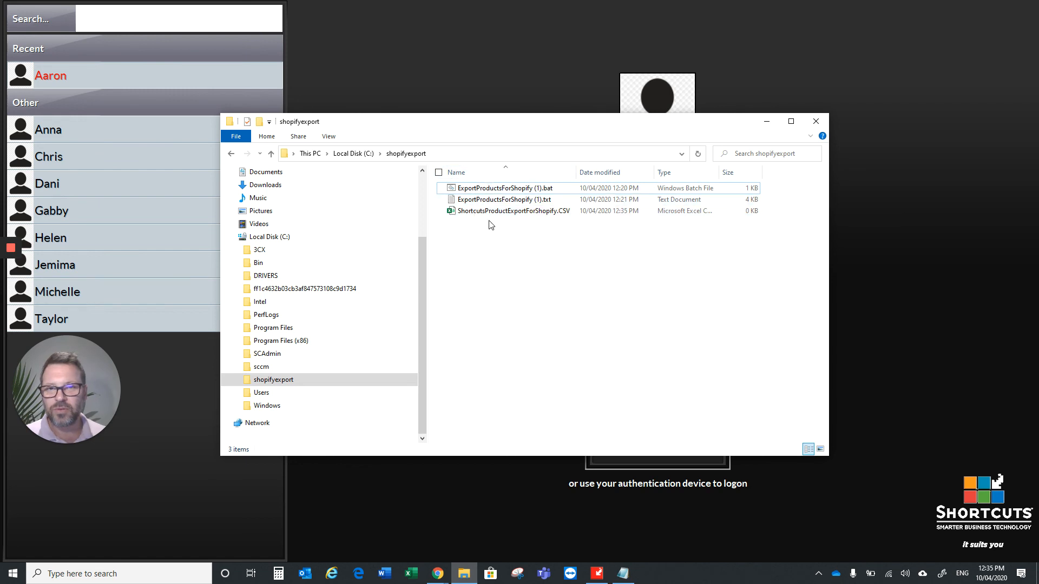
click(498, 189)
right_click(498, 190)
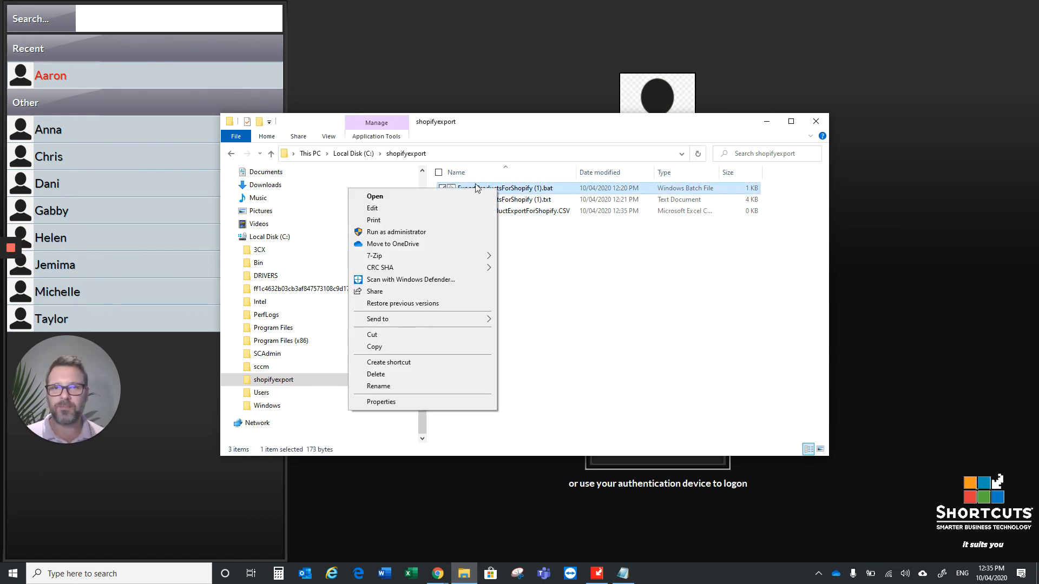
click(399, 233)
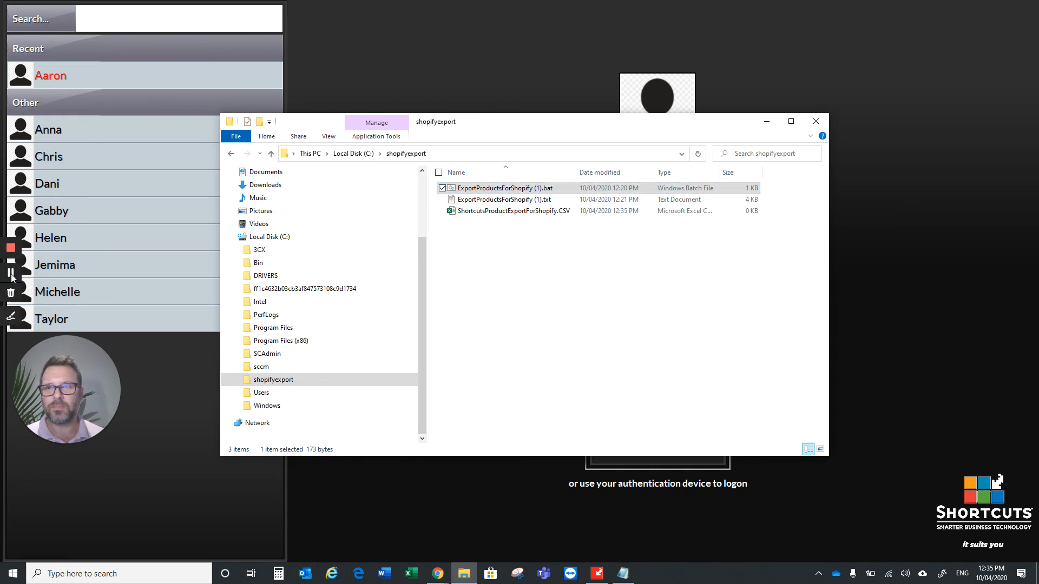
click(10, 273)
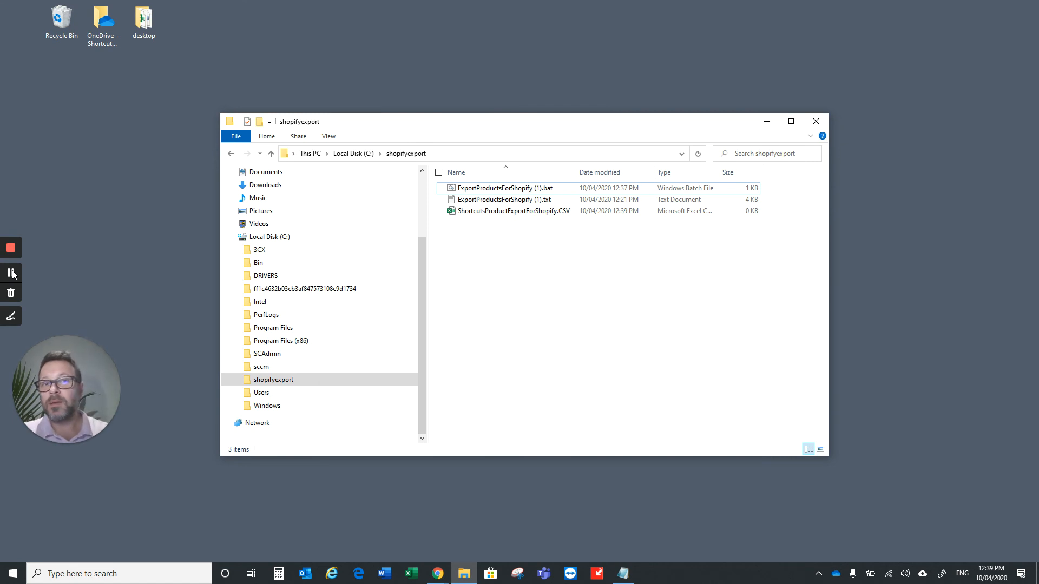